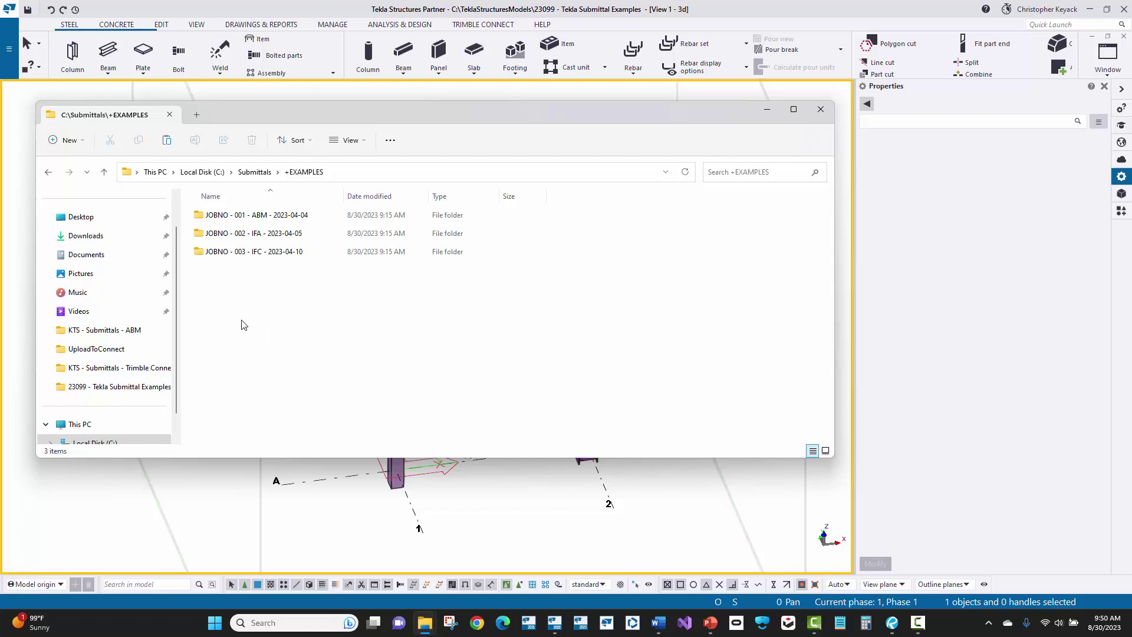
Select the JOBNO - 001 - ABM folder in +EXAMPLES to start renaming it to 23099
{"action": "left_click", "coordinate": [215, 220]}
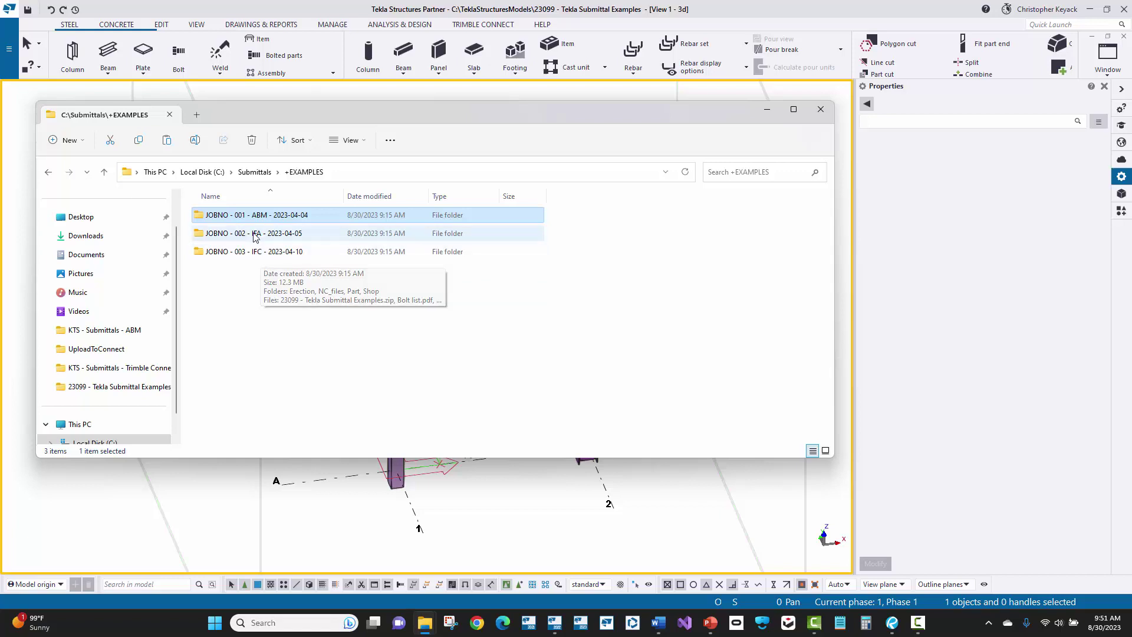
{"action": "mouse_move", "coordinate": [258, 226]}
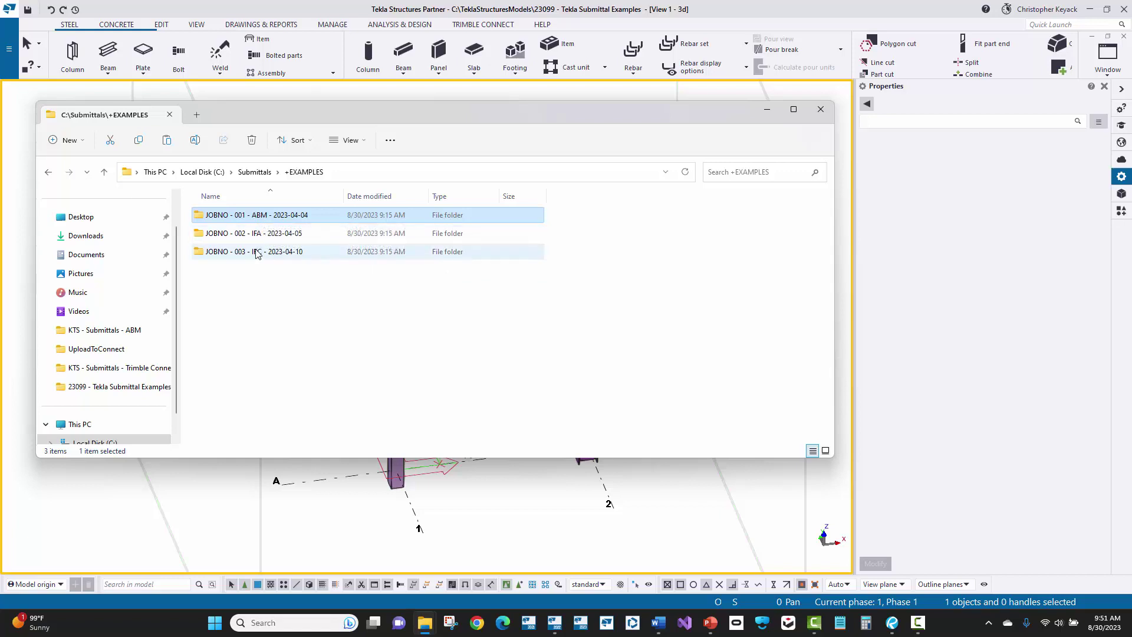
{"action": "mouse_move", "coordinate": [257, 255]}
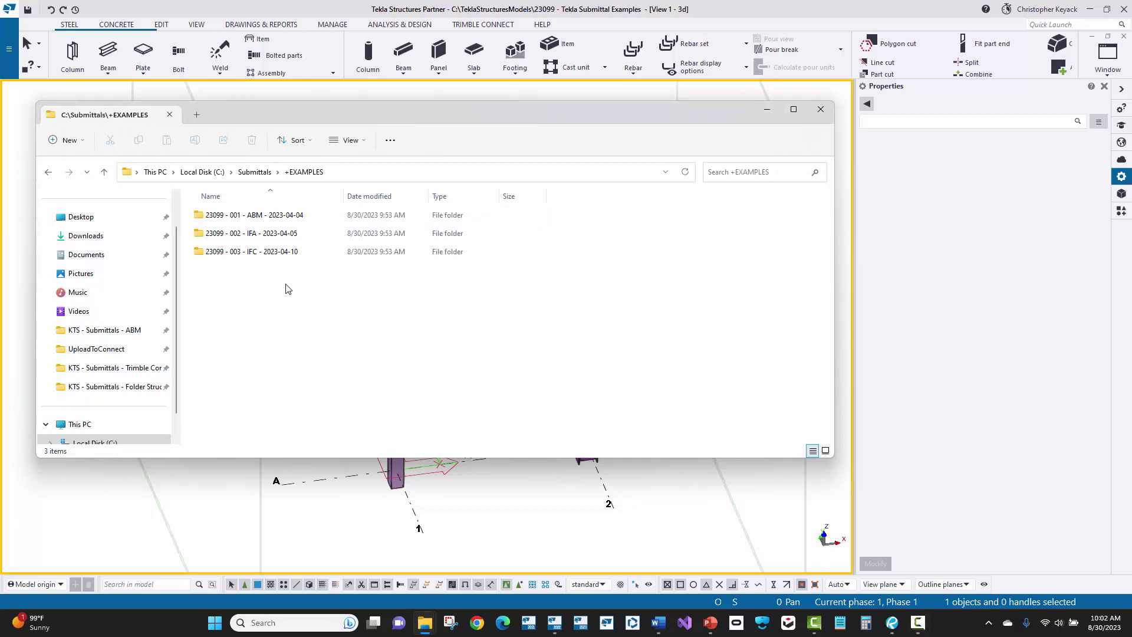
Open the 23099 - 001 - ABM folder and check the View > Show options without changing anything
{"action": "double_click", "coordinate": [252, 215]}
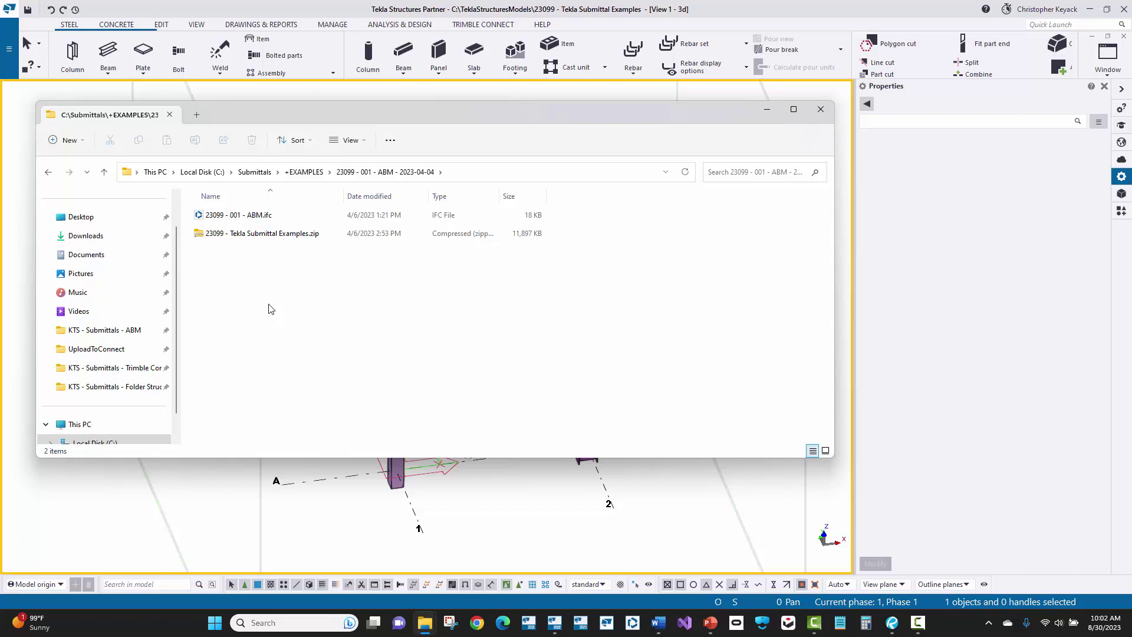
{"action": "left_click", "coordinate": [345, 140]}
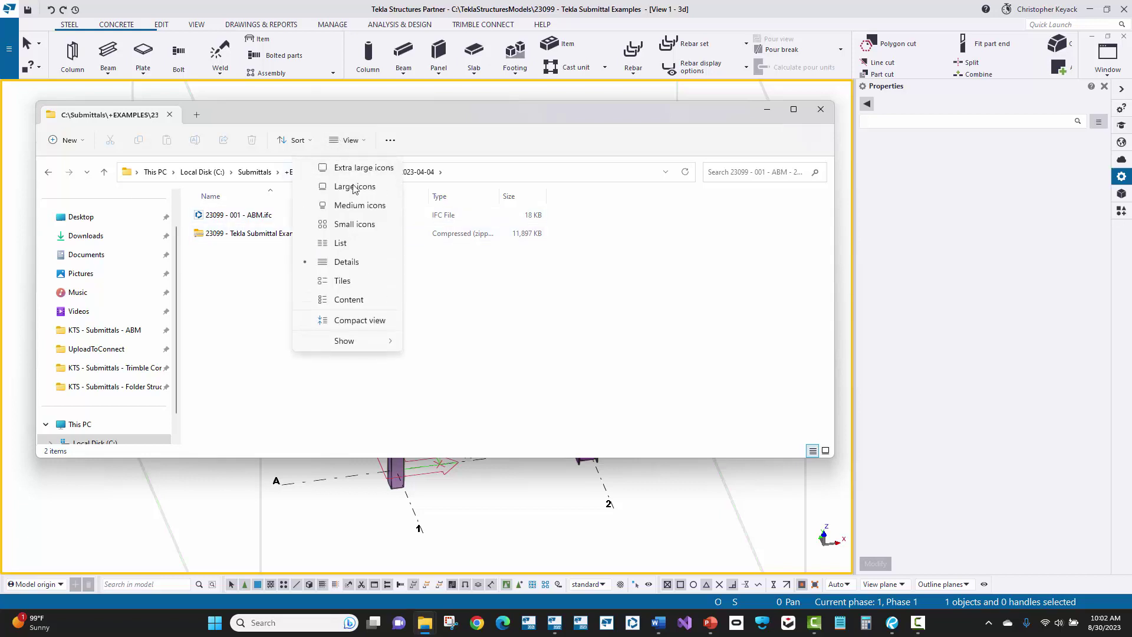
{"action": "mouse_move", "coordinate": [364, 343]}
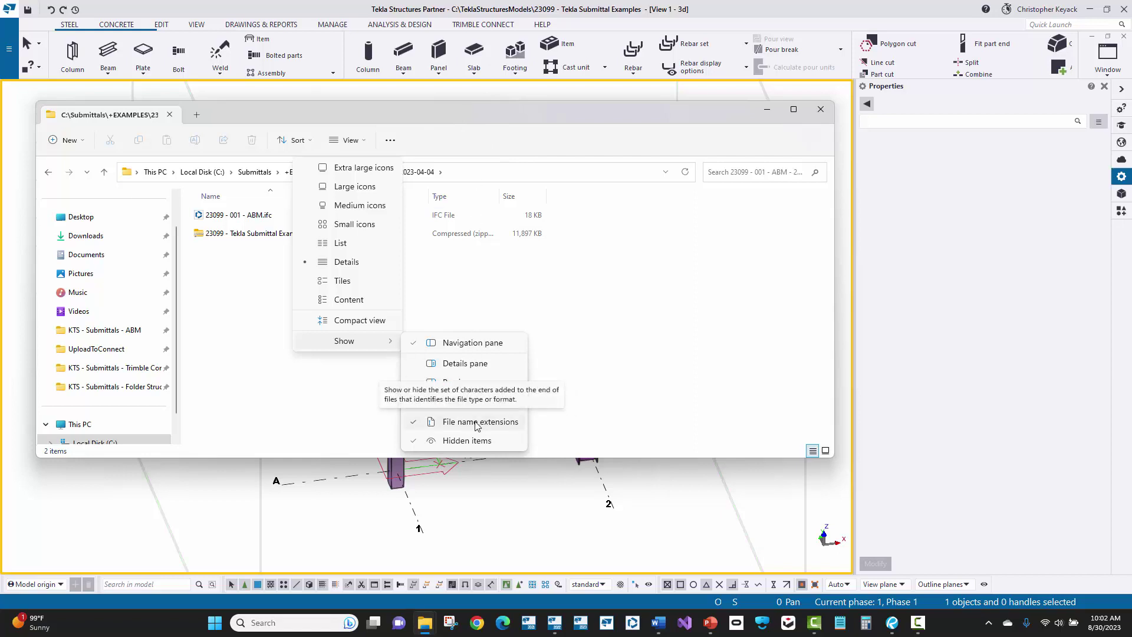
{"action": "left_click", "coordinate": [631, 315]}
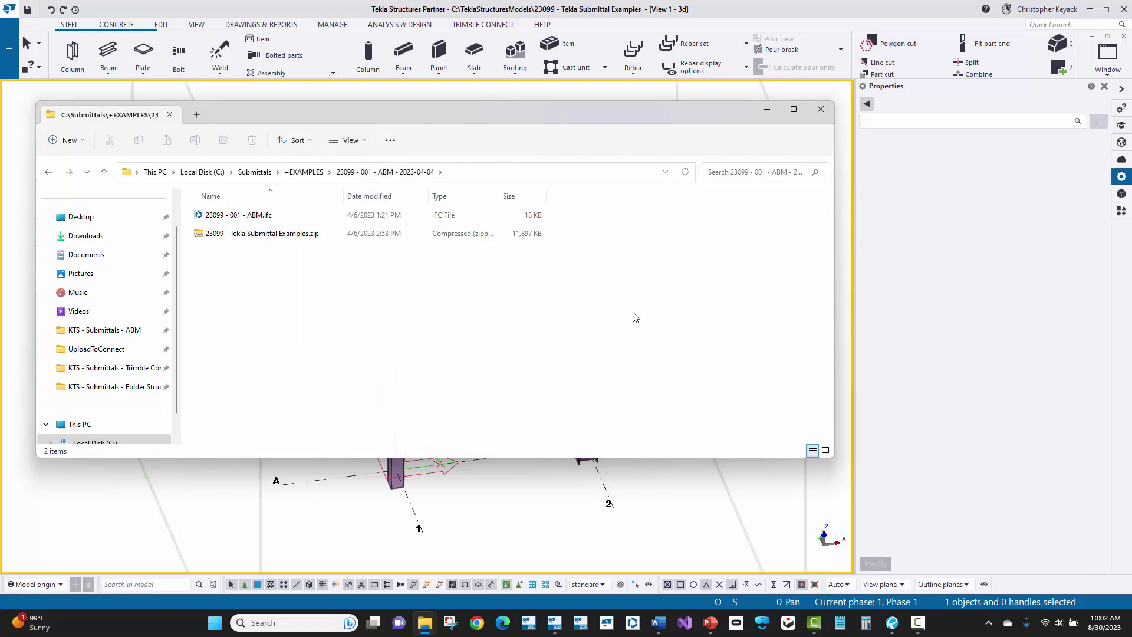
Select the 23099 - 001 - ABM.ifc file, then the 23099 - Tekla Submittal Examples.zip archive
{"action": "left_click", "coordinate": [253, 217]}
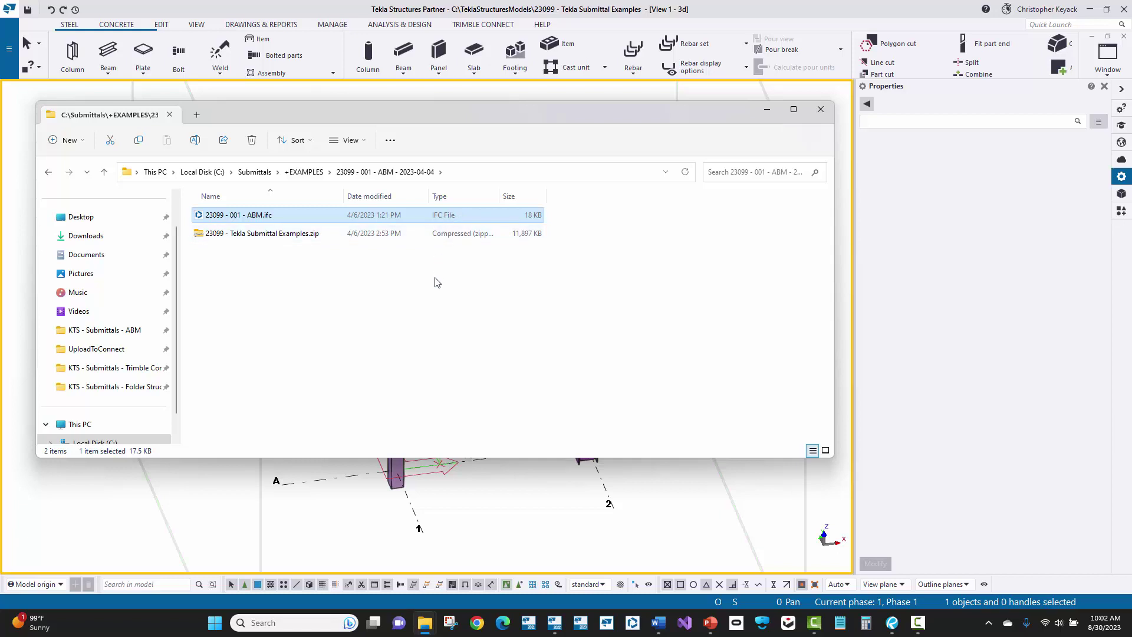
{"action": "left_click", "coordinate": [239, 236]}
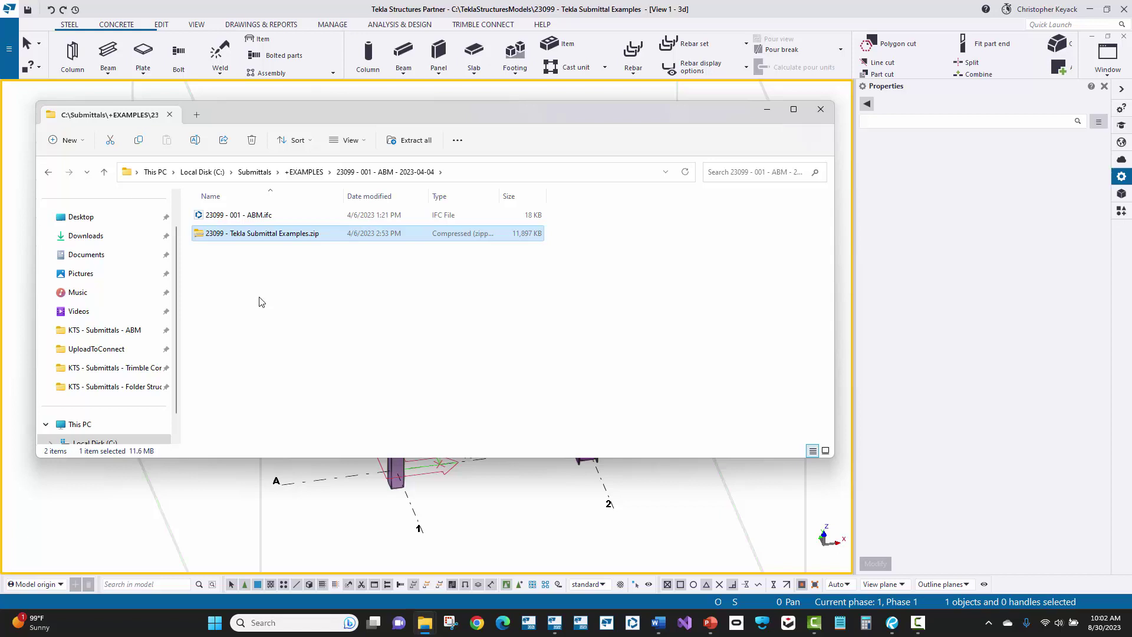
Browse the Tekla Submittal Examples zip, select its attributes folder, then return to the ABM folder
{"action": "double_click", "coordinate": [255, 236]}
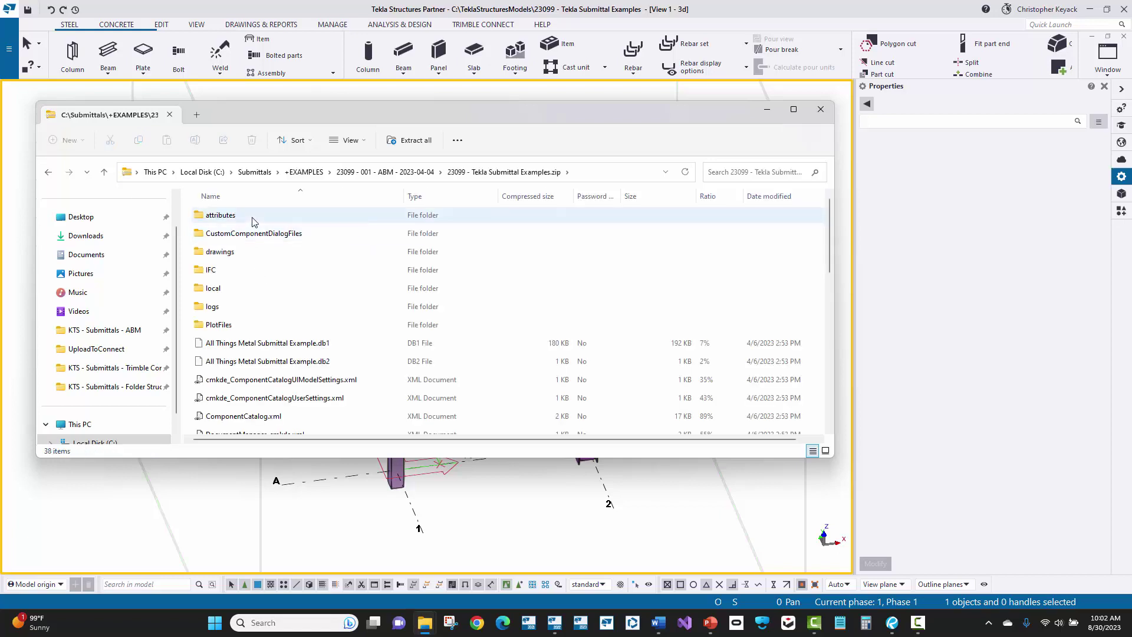
{"action": "left_click", "coordinate": [235, 223]}
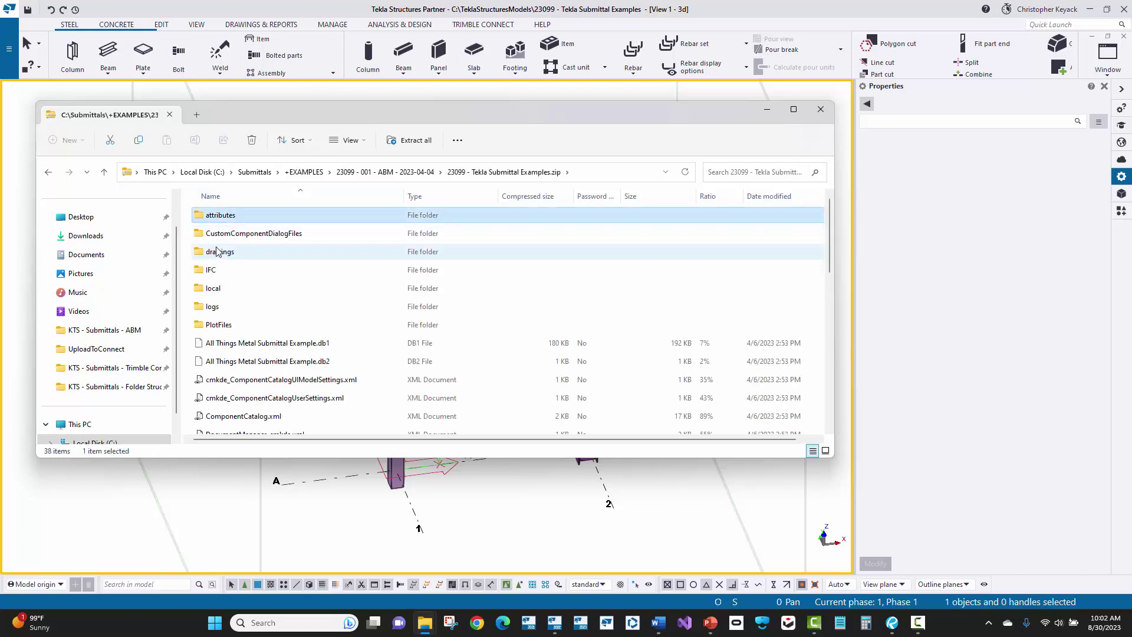
{"action": "left_click", "coordinate": [418, 173]}
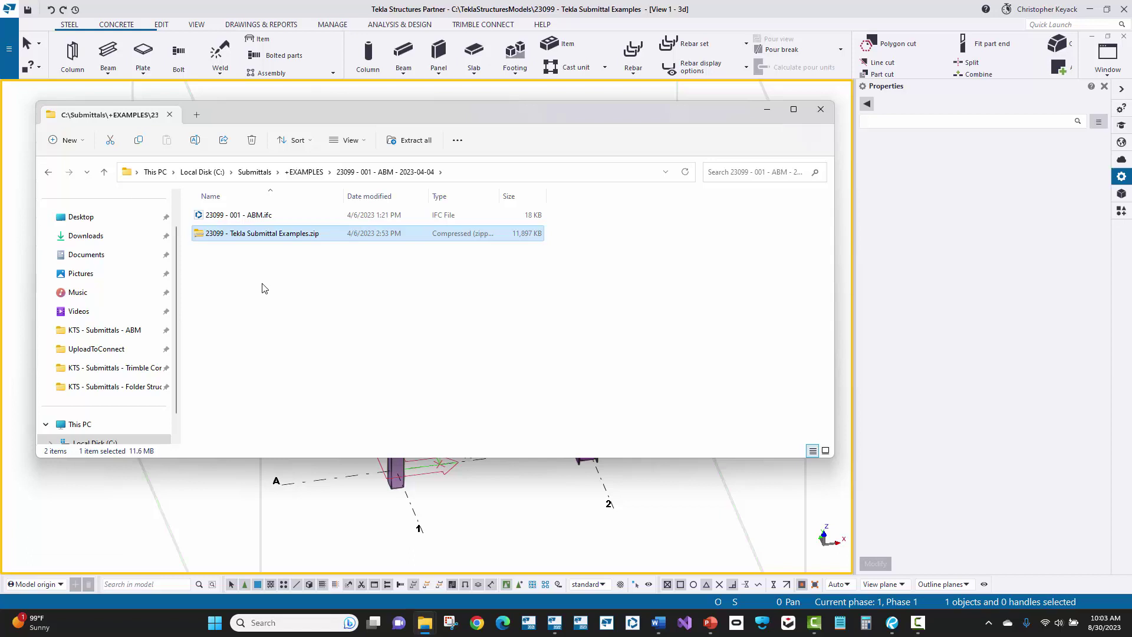
Reselect the 23099 - 001 - ABM.ifc file, then go back to the +EXAMPLES folder
{"action": "left_click", "coordinate": [263, 288]}
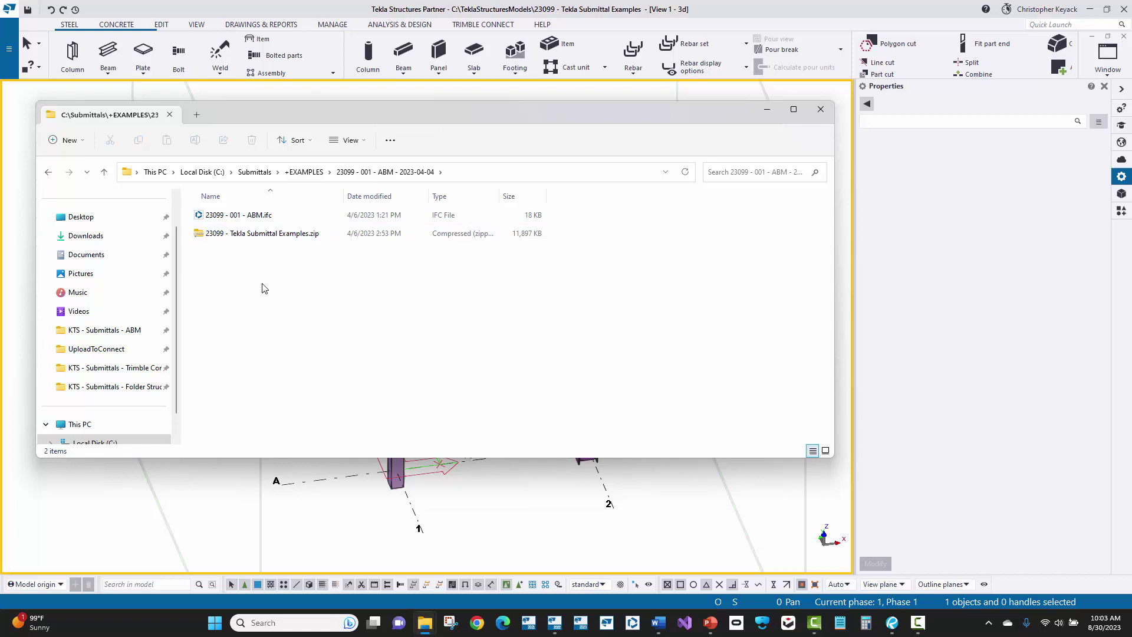
{"action": "left_click", "coordinate": [249, 215]}
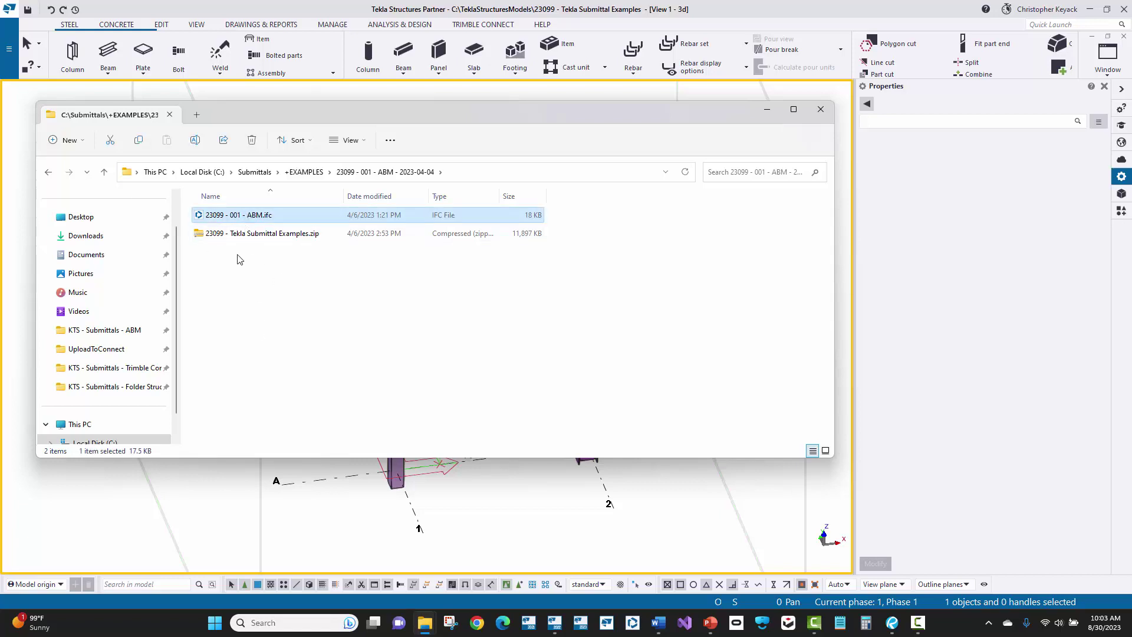
{"action": "left_click", "coordinate": [302, 171]}
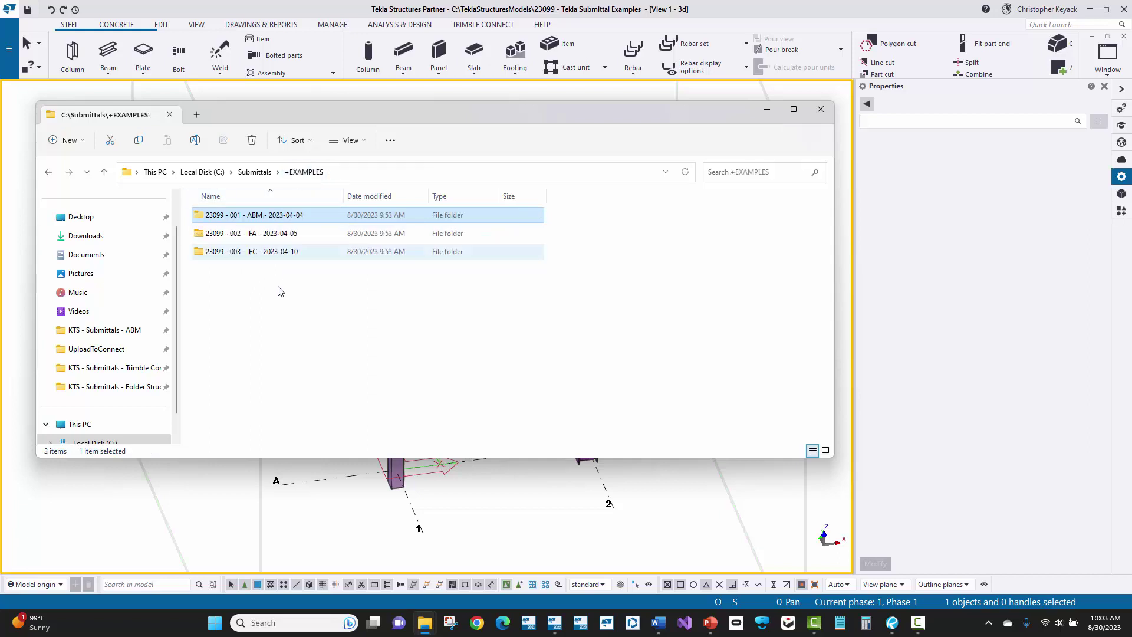
Open the 23099 - 002 - IFA folder and view the AB1.pdf drawing in its Erection folder
{"action": "left_click", "coordinate": [286, 235]}
{"action": "double_click", "coordinate": [287, 234]}
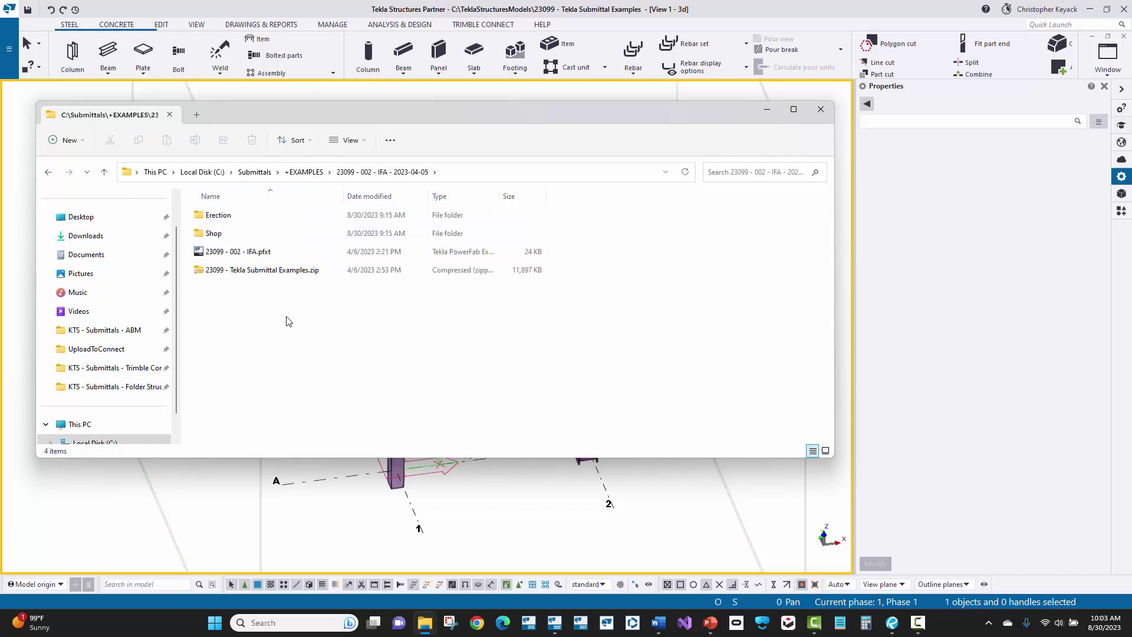
{"action": "double_click", "coordinate": [254, 216]}
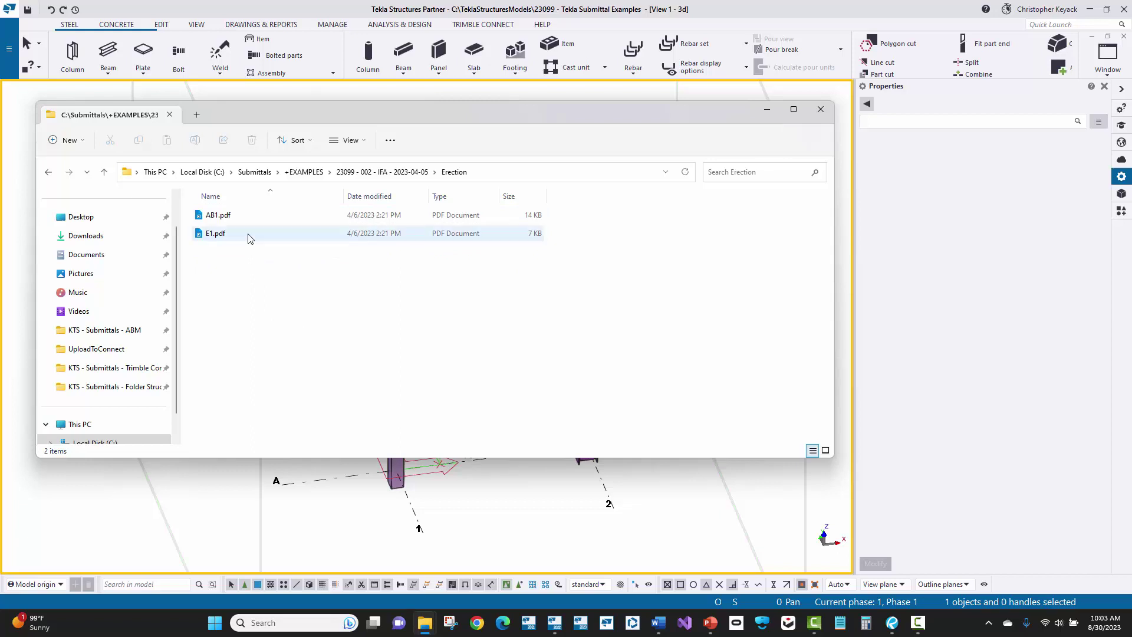
{"action": "left_click", "coordinate": [227, 217]}
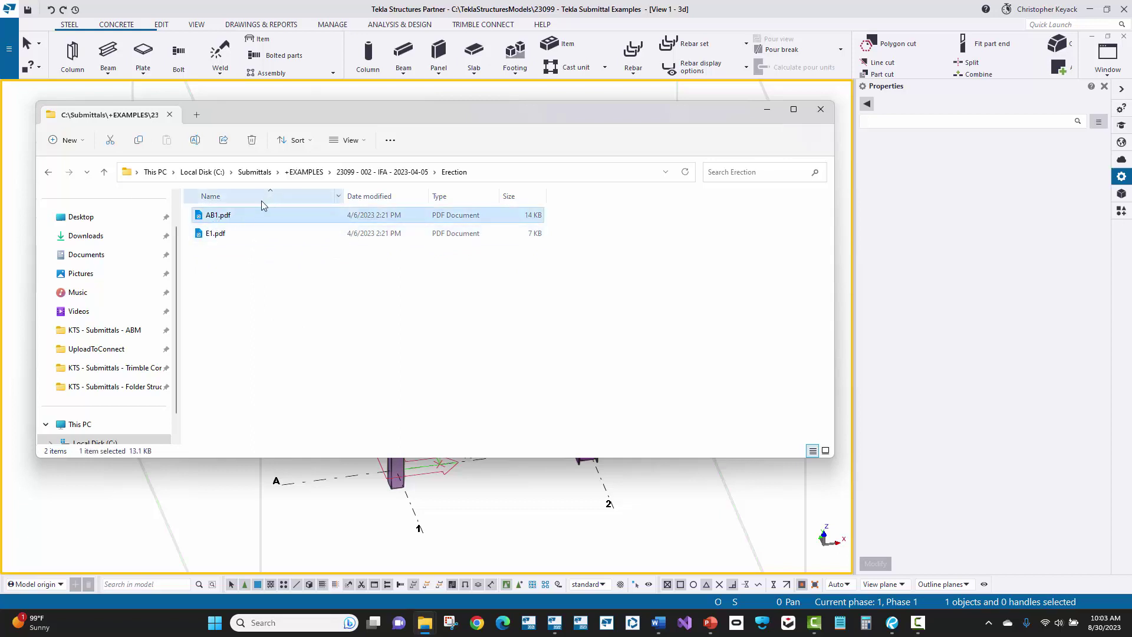
{"action": "left_click", "coordinate": [371, 174]}
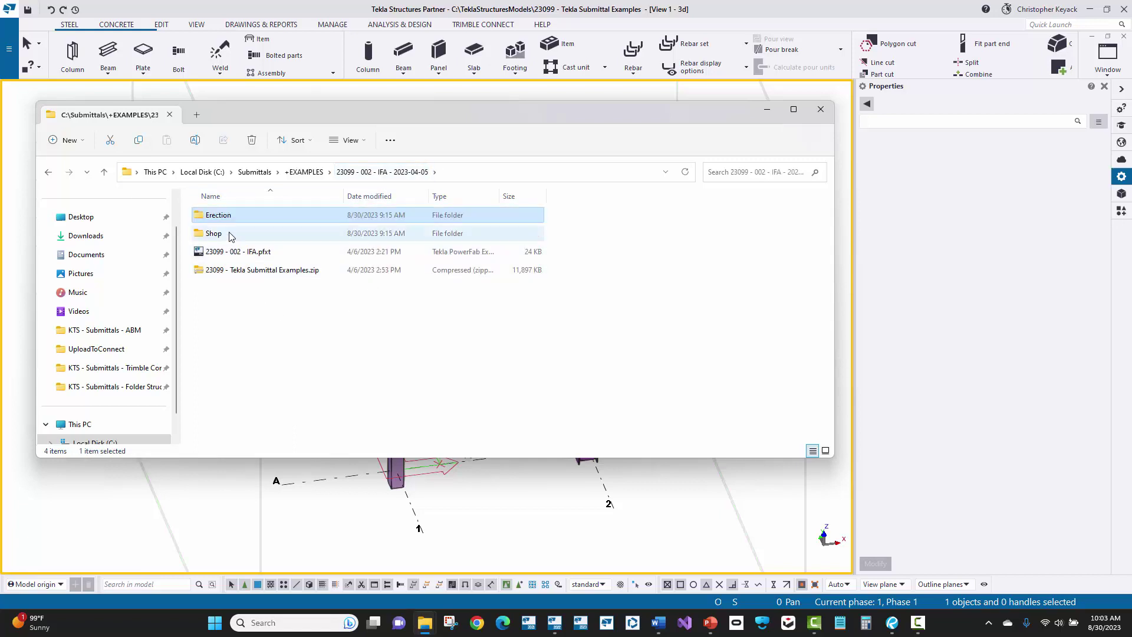
Browse the B1.pdf and B3.pdf drawings in the Shop folder, then return to IFA
{"action": "double_click", "coordinate": [231, 236]}
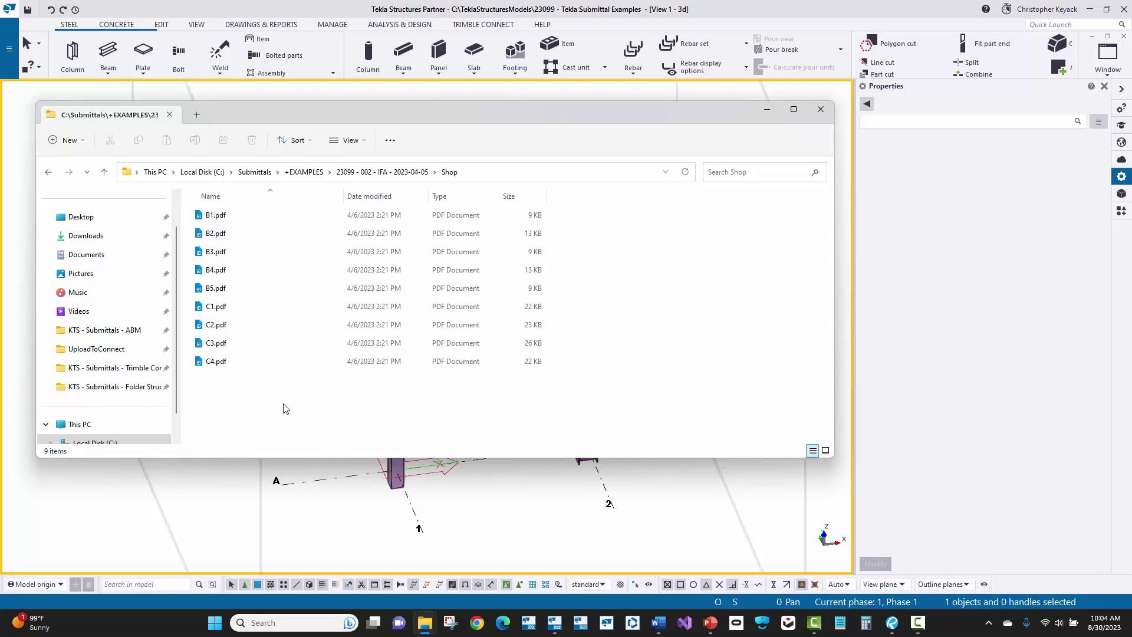
{"action": "left_click", "coordinate": [227, 215]}
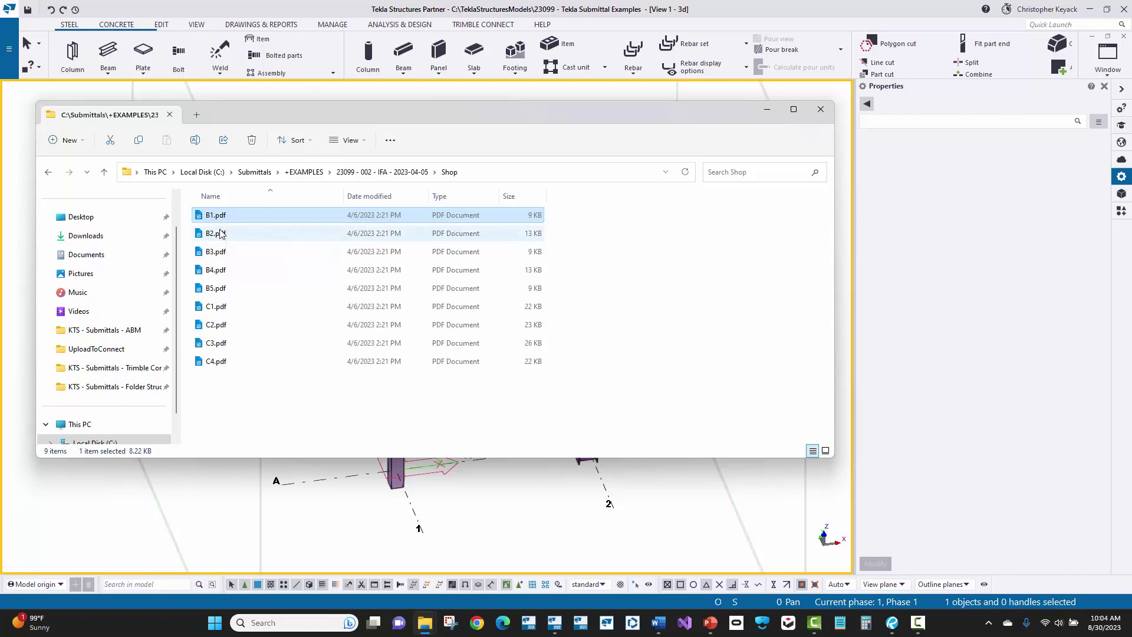
{"action": "left_click", "coordinate": [216, 257]}
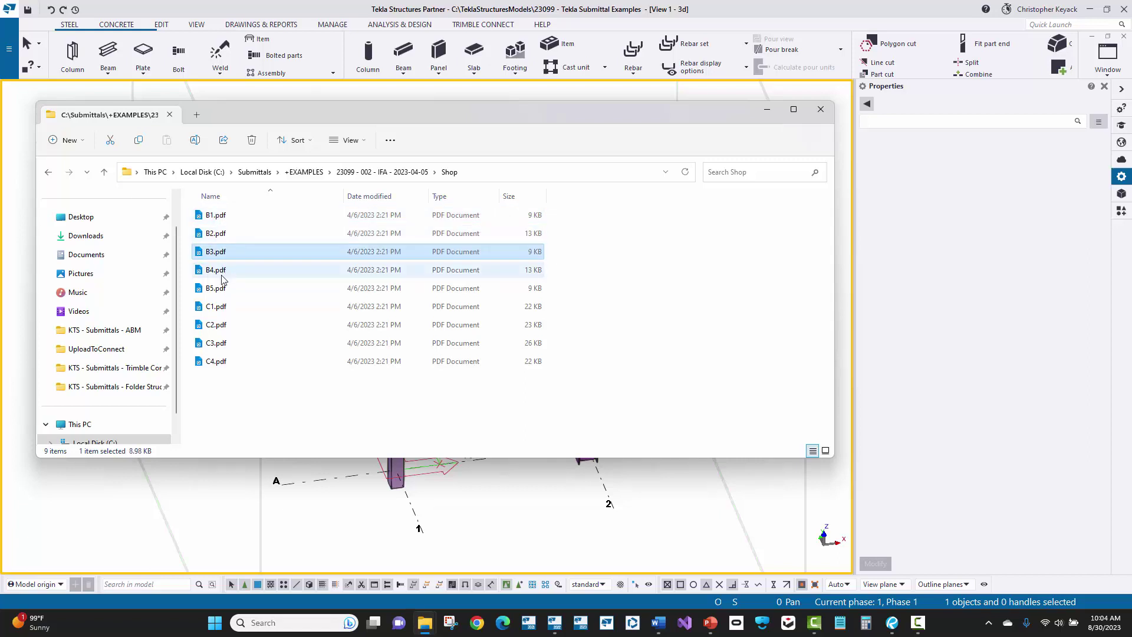
{"action": "left_click", "coordinate": [359, 177]}
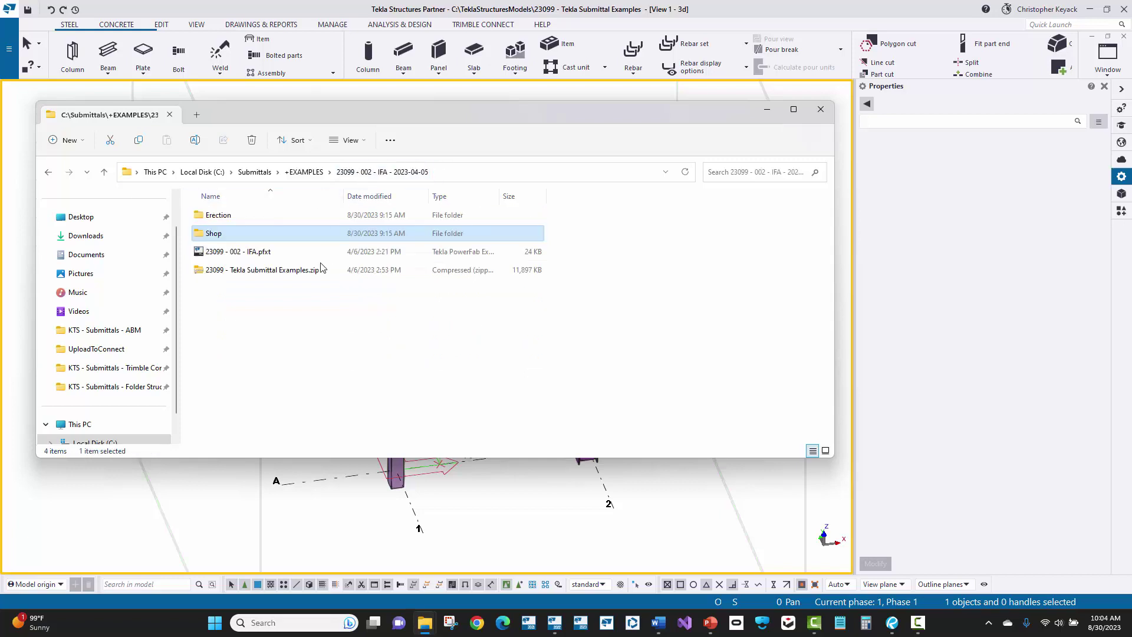
Select the IFA .pfxt export and widen the Type column to show full file types
{"action": "left_click", "coordinate": [248, 295]}
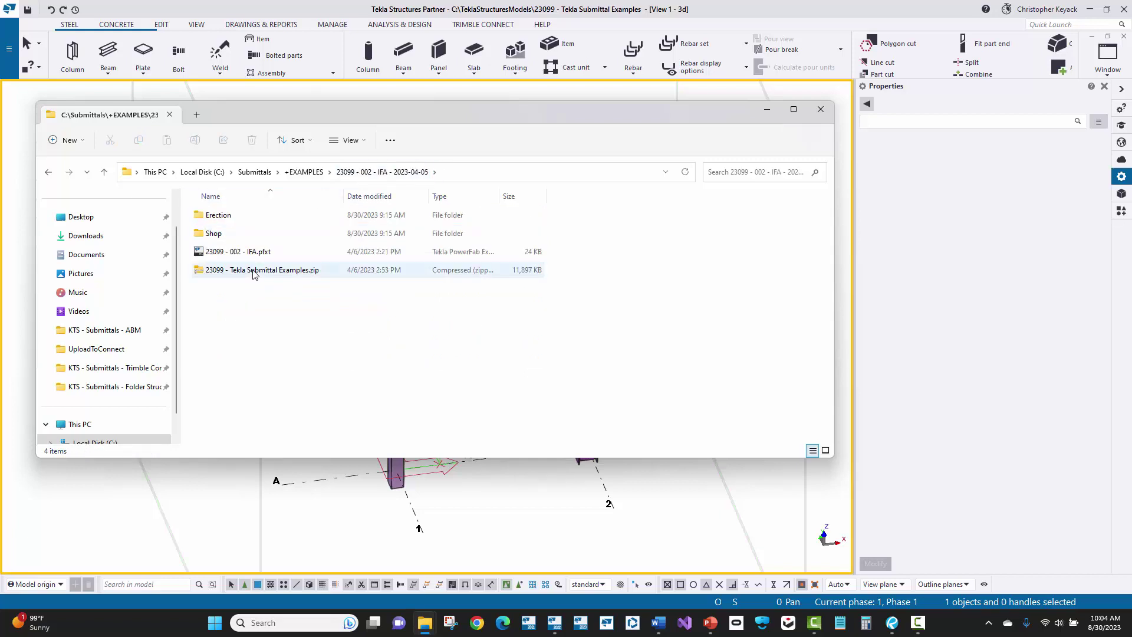
{"action": "left_click", "coordinate": [253, 252]}
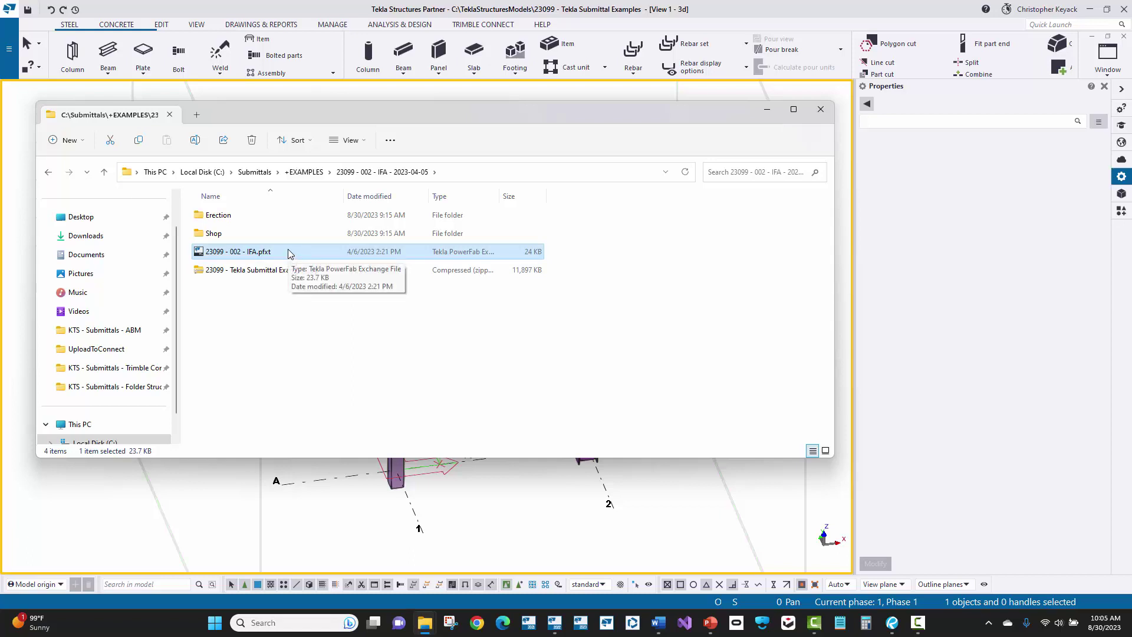
{"action": "left_click_drag", "start_coordinate": [500, 196], "coordinate": [555, 195]}
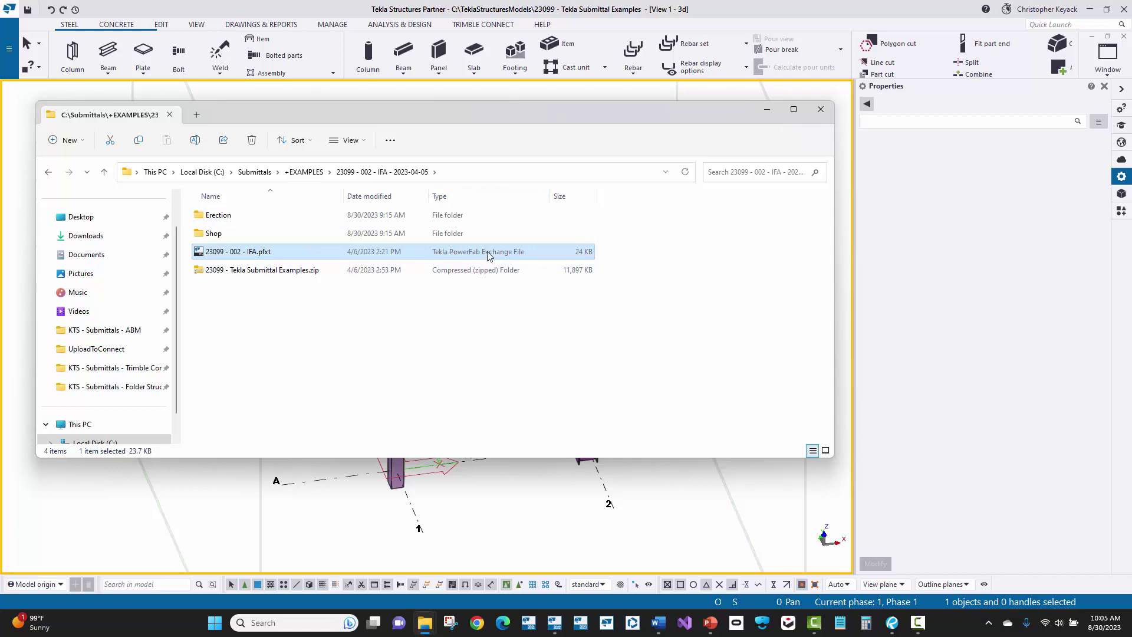
Select the submittal examples zip and go back to the +EXAMPLES folder
{"action": "left_click", "coordinate": [247, 281]}
{"action": "left_click", "coordinate": [245, 272]}
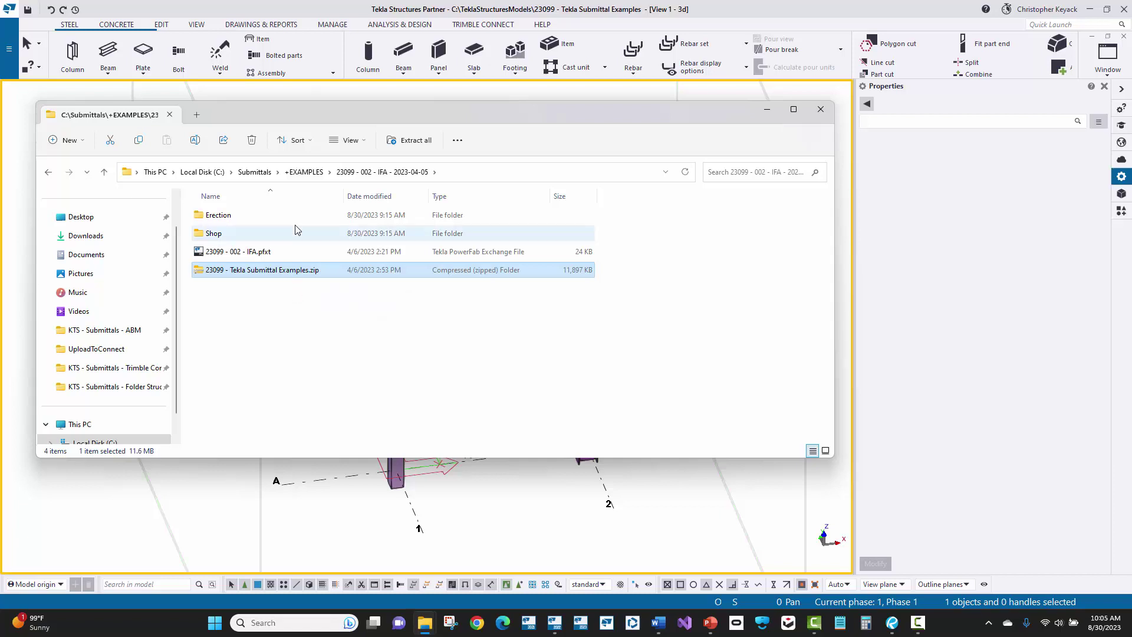
{"action": "left_click", "coordinate": [292, 173]}
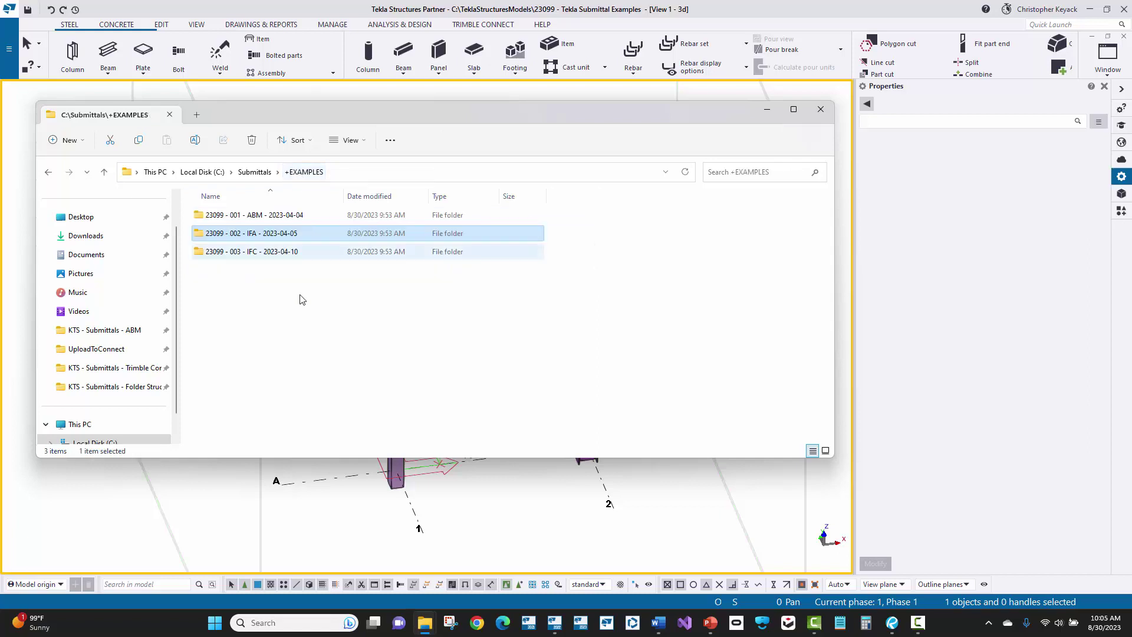
Open the 23099 - 003 - IFC - 2023-04-10 submittal and briefly view its Erection folder
{"action": "double_click", "coordinate": [276, 253]}
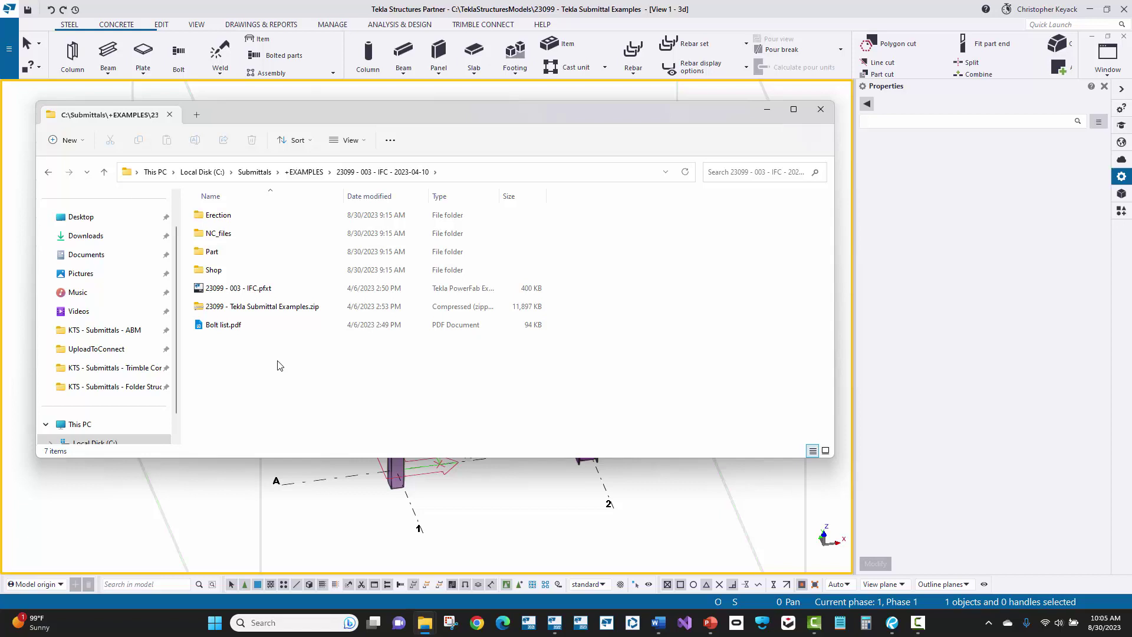
{"action": "double_click", "coordinate": [241, 216]}
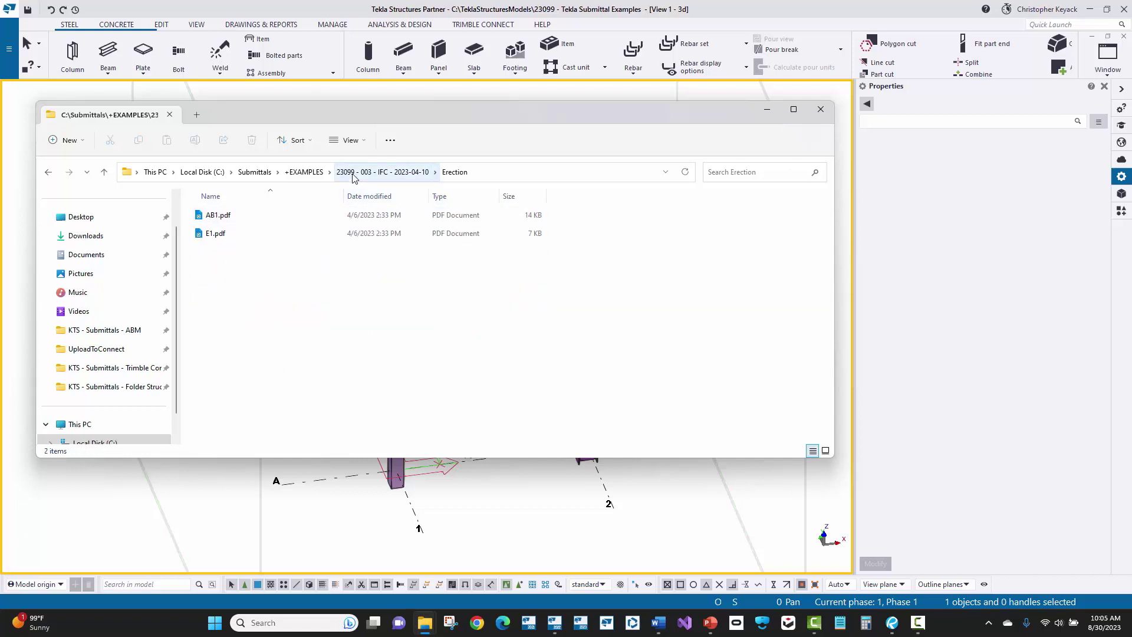
{"action": "left_click", "coordinate": [379, 172]}
Open NC_files and its Plates subfolder, then return to NC_files
{"action": "double_click", "coordinate": [263, 234]}
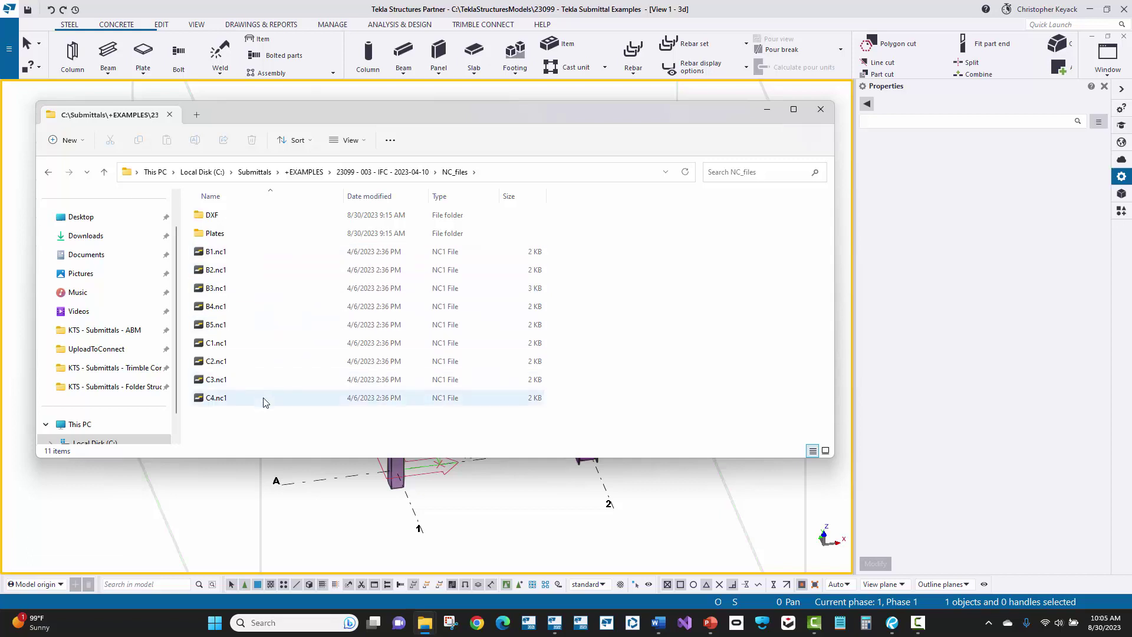
{"action": "left_click", "coordinate": [236, 238]}
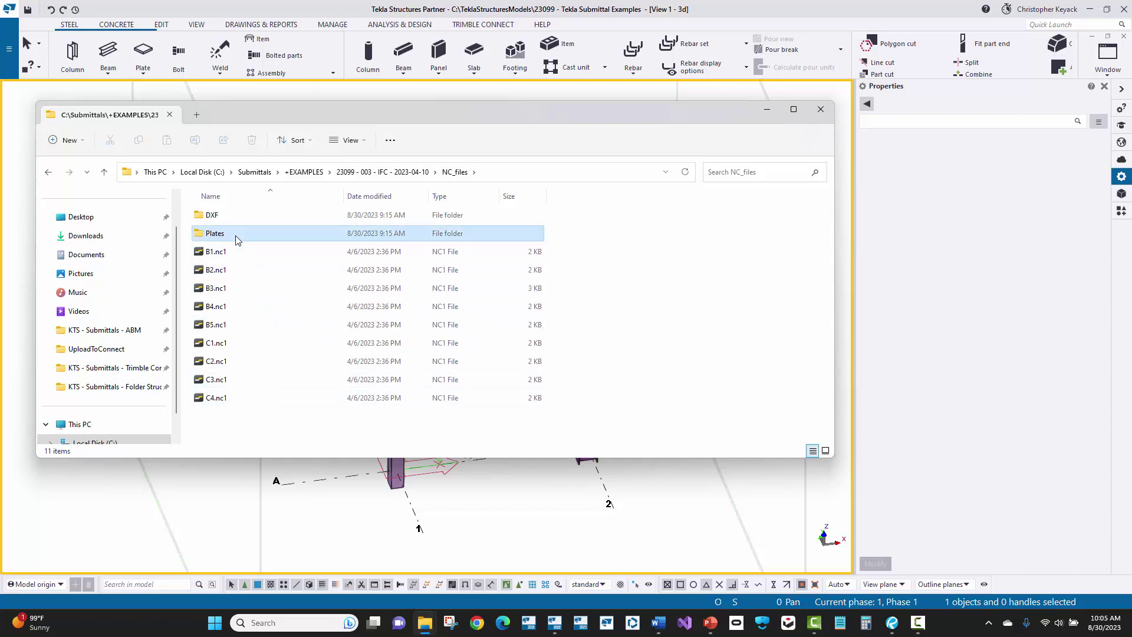
{"action": "double_click", "coordinate": [237, 238]}
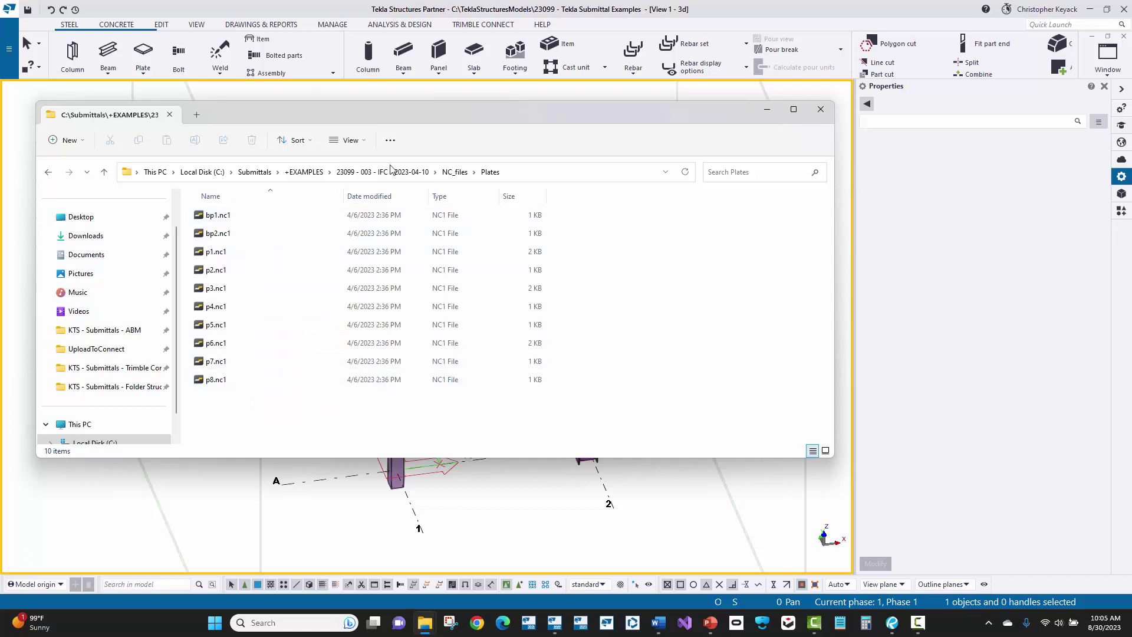
{"action": "left_click", "coordinate": [454, 172]}
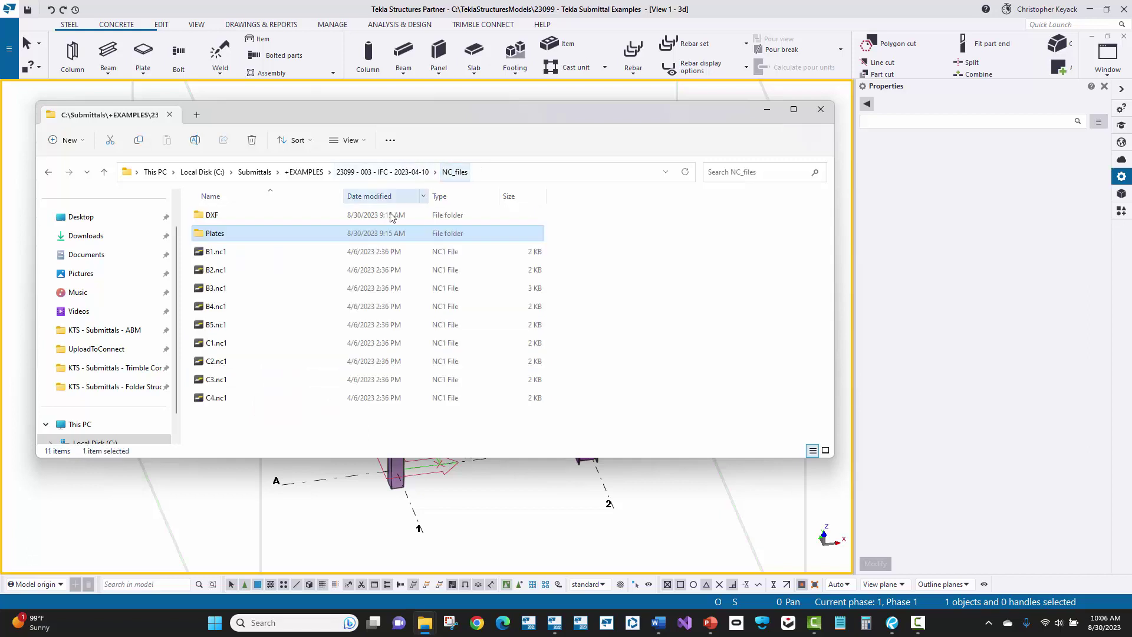
View the DXF plate drawings folder, then go back through NC_files to the IFC submittal folder
{"action": "double_click", "coordinate": [218, 216]}
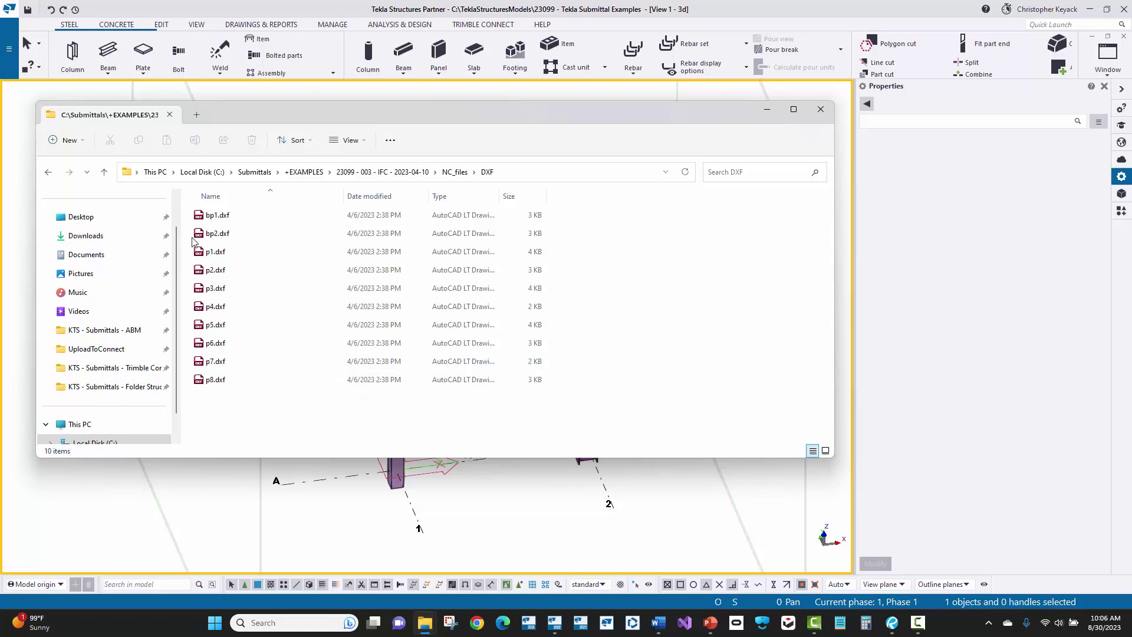
{"action": "left_click", "coordinate": [450, 172]}
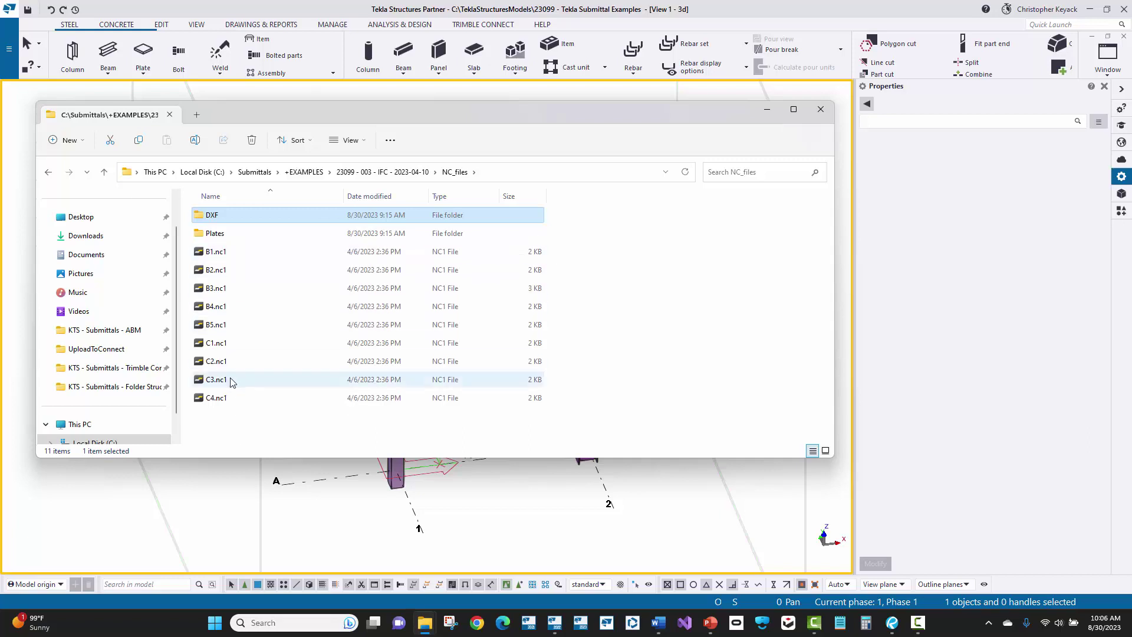
{"action": "left_click", "coordinate": [394, 174]}
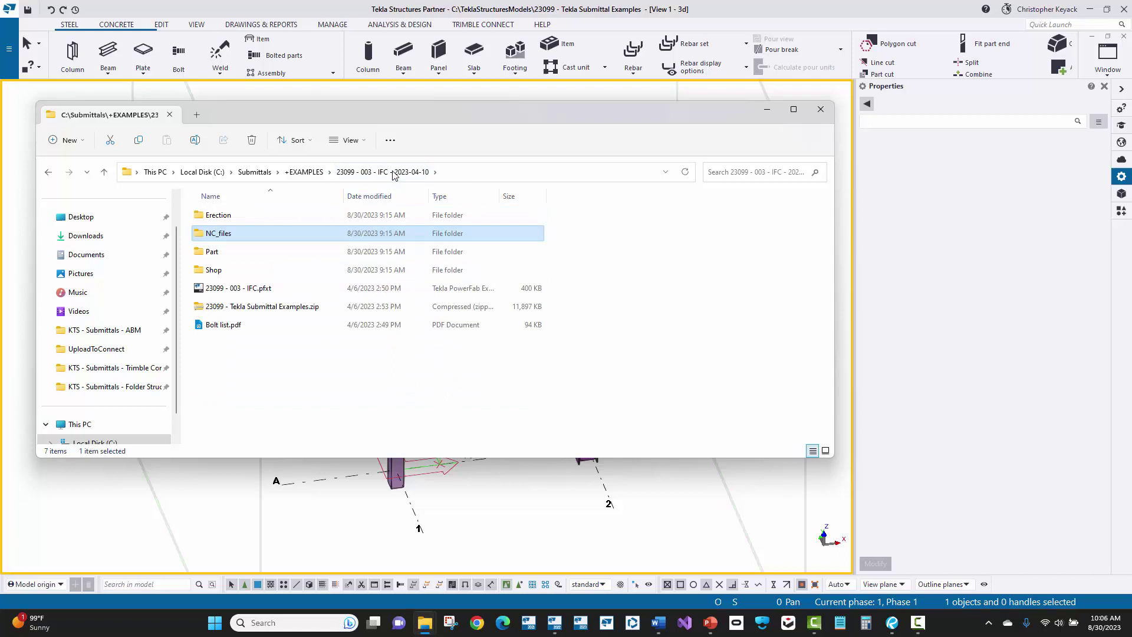
Browse the Part and Shop drawing folders, going back to the IFC submittal folder after each
{"action": "double_click", "coordinate": [255, 258]}
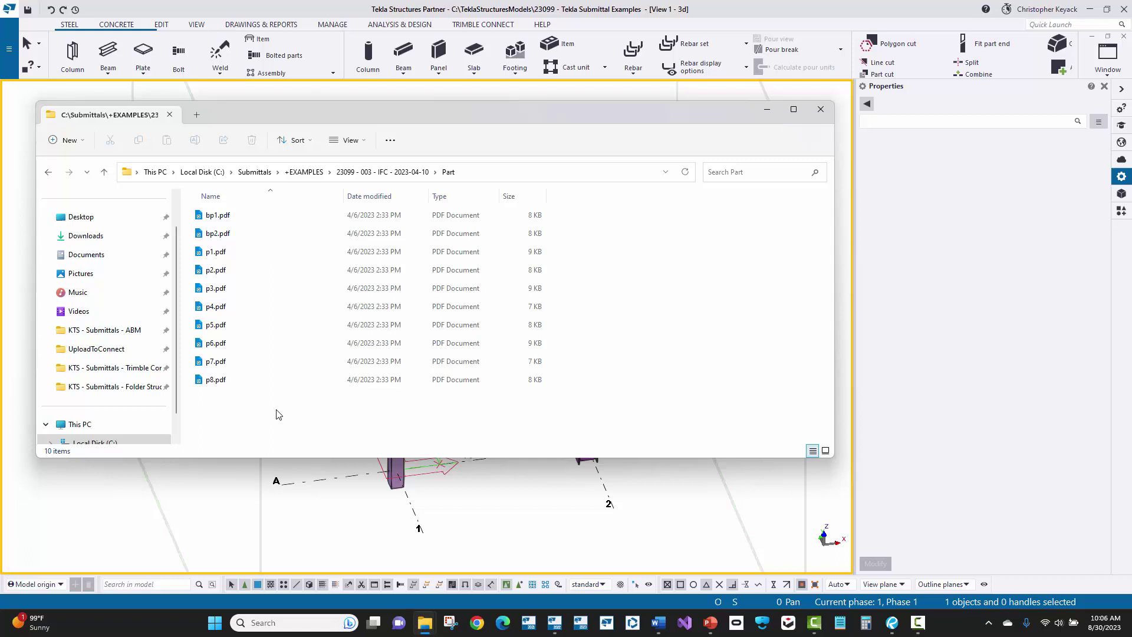
{"action": "left_click", "coordinate": [364, 174]}
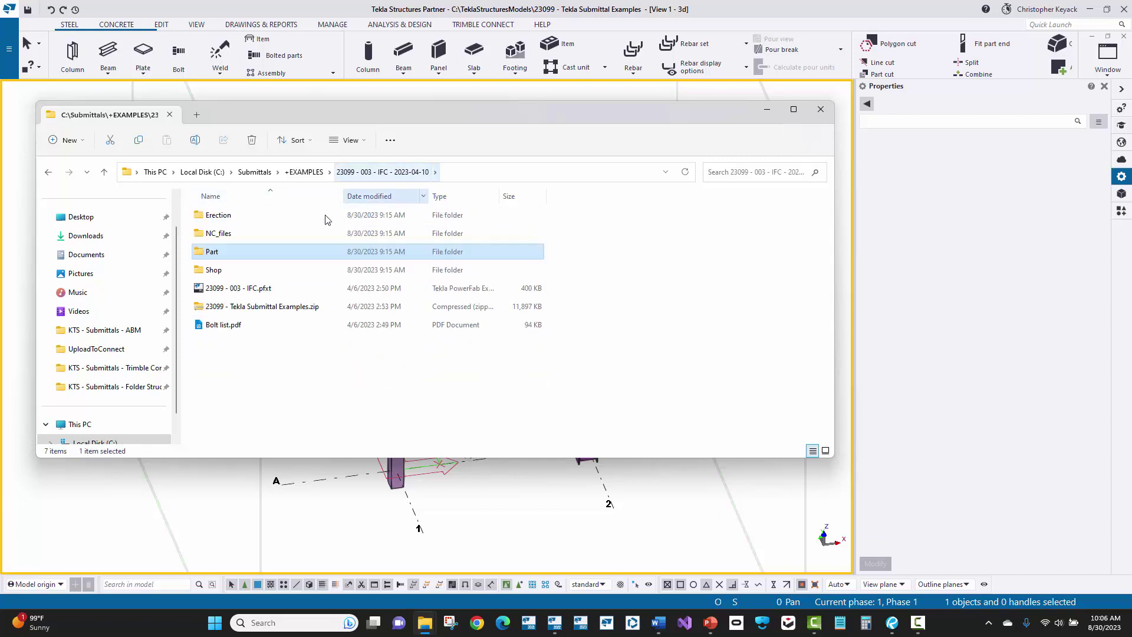
{"action": "double_click", "coordinate": [237, 274]}
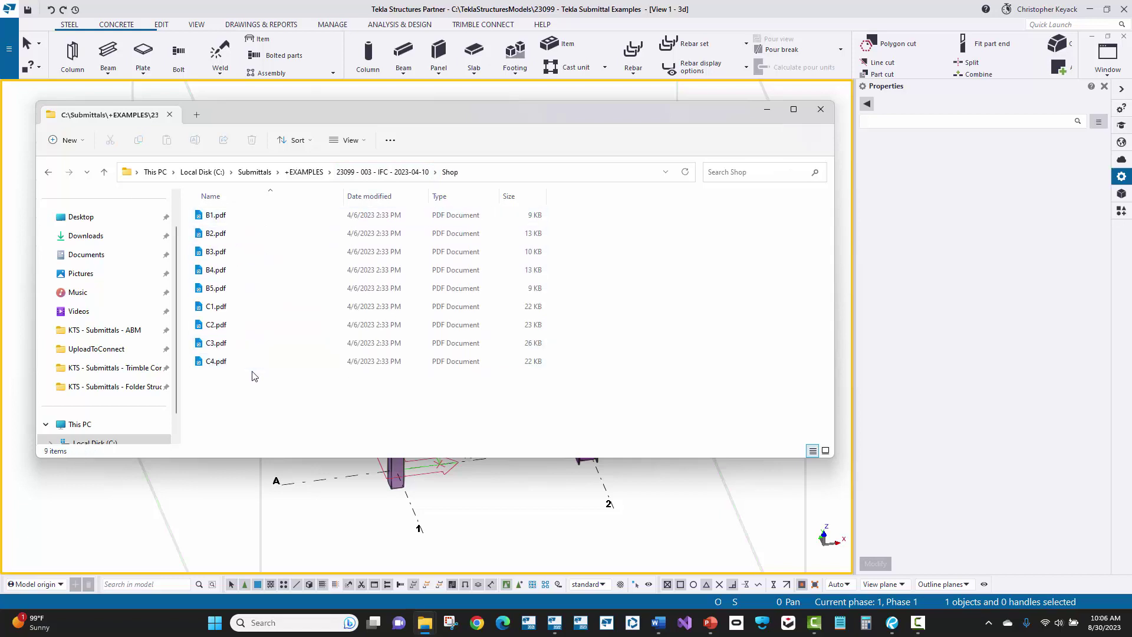
{"action": "left_click", "coordinate": [388, 174]}
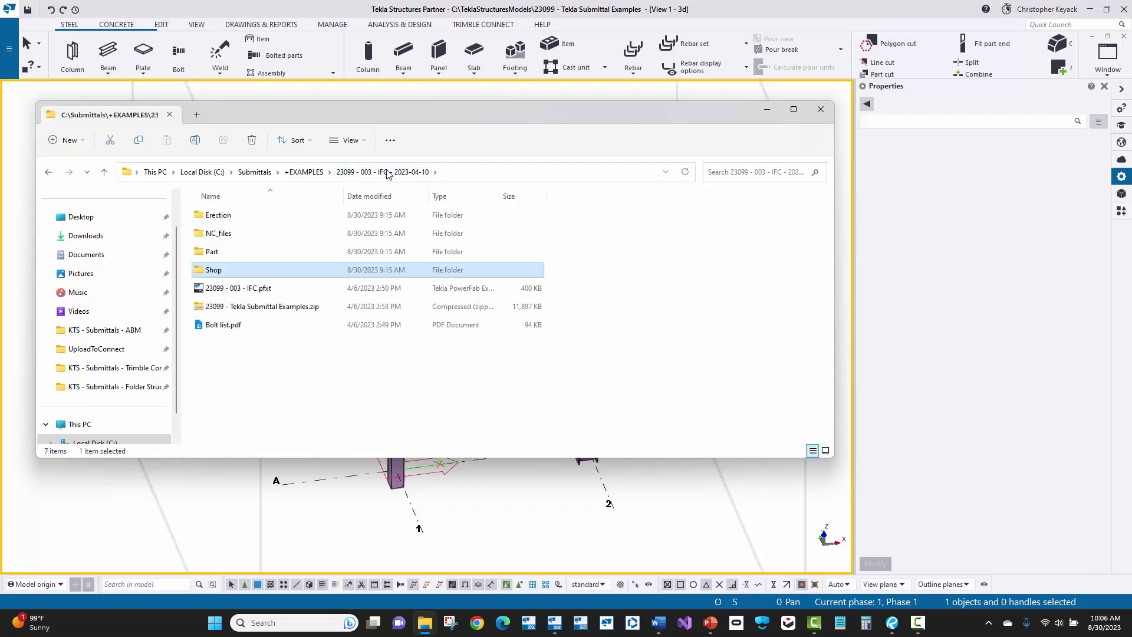
Select the IFC .pfxt export, the submittal examples zip and Bolt list.pdf in turn
{"action": "left_click", "coordinate": [284, 291]}
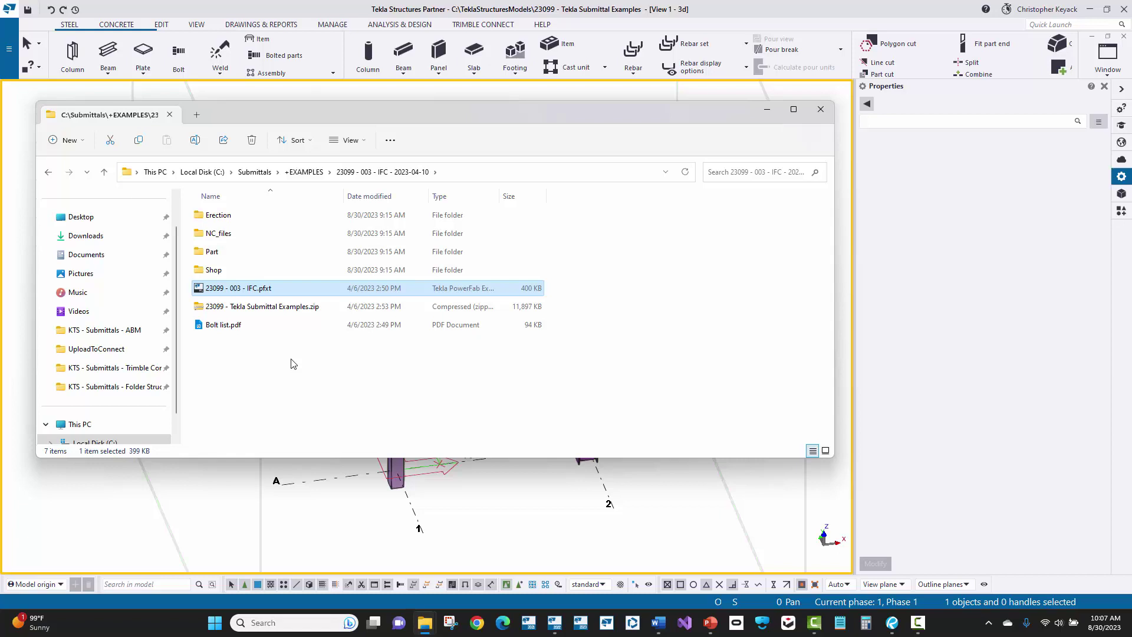
{"action": "left_click", "coordinate": [277, 306]}
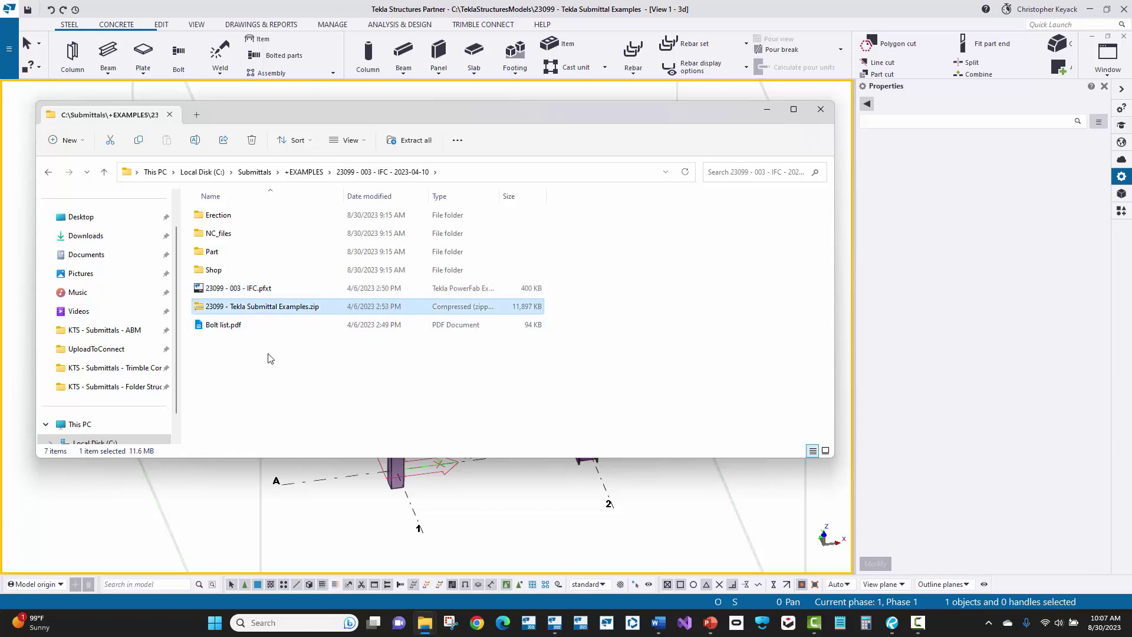
{"action": "left_click", "coordinate": [241, 326]}
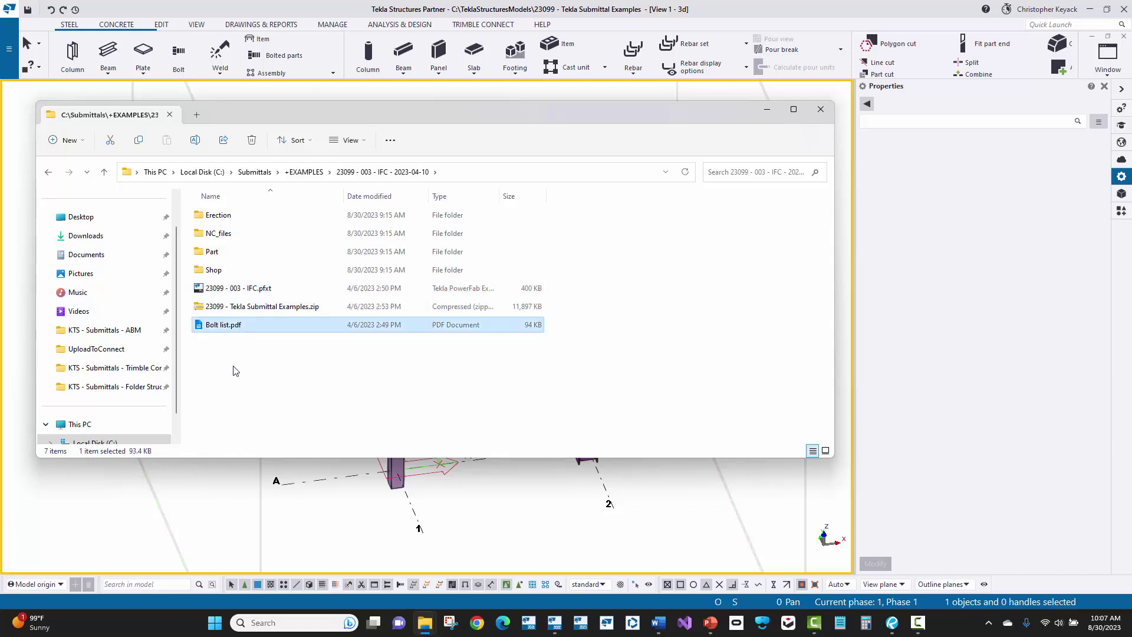
{"action": "double_click", "coordinate": [227, 326]}
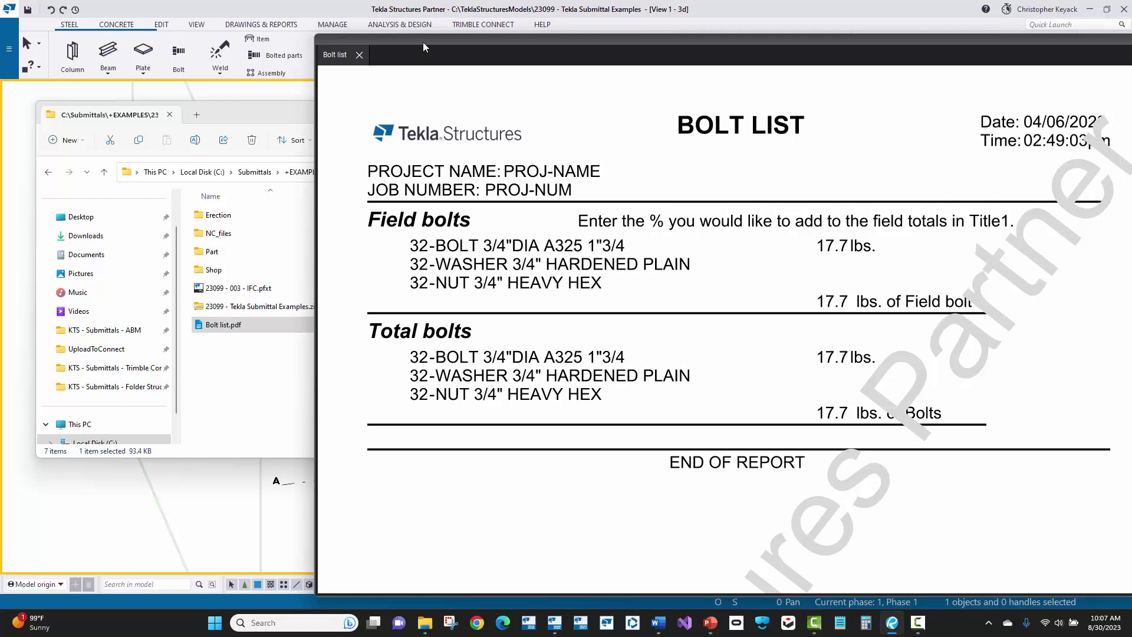
{"action": "left_click_drag", "start_coordinate": [424, 47], "coordinate": [429, 45]}
{"action": "key", "text": "ctrl+w"}
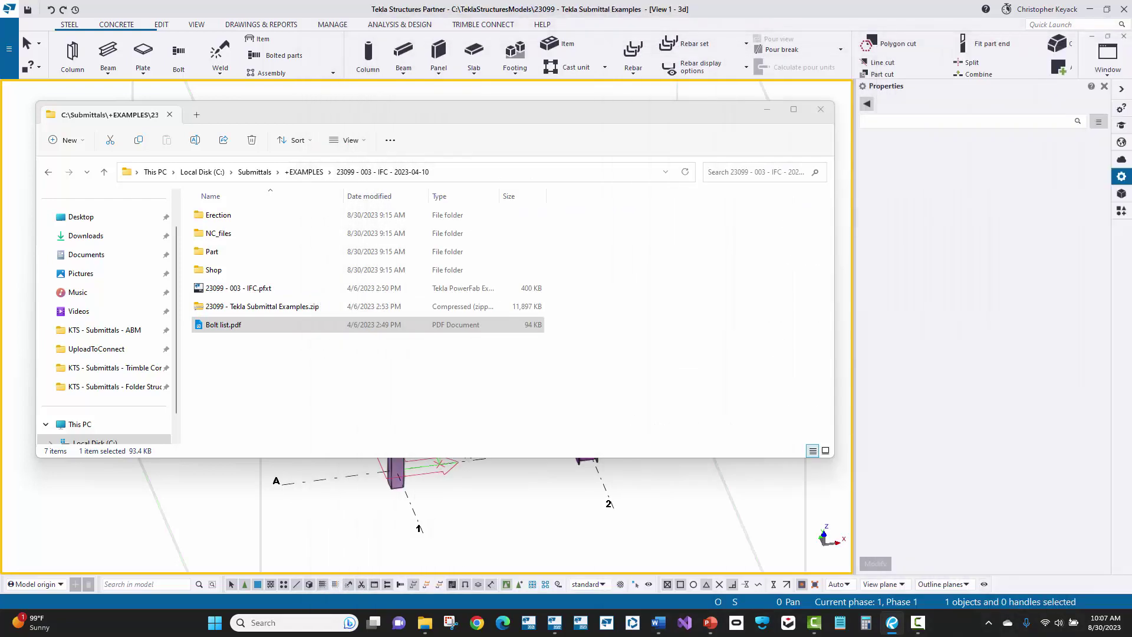
{"action": "left_click", "coordinate": [254, 369]}
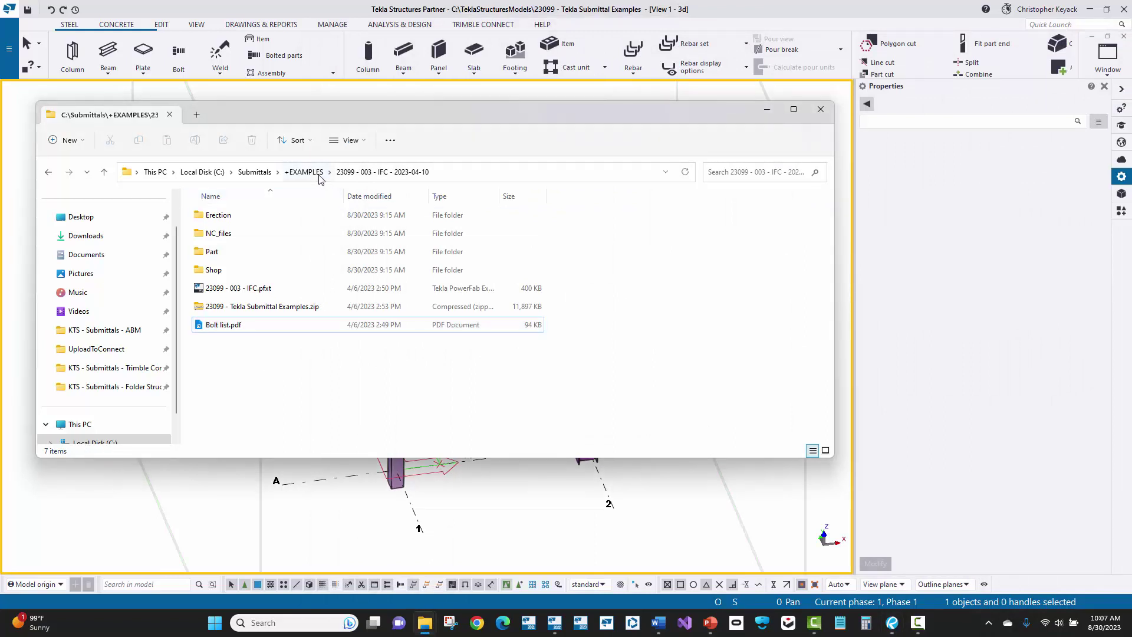